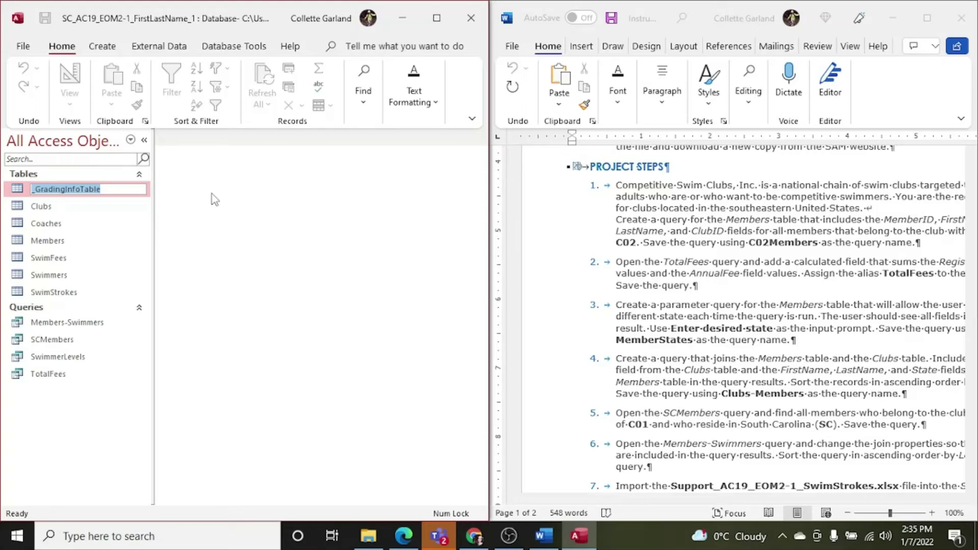
Save the database as a new copy named SC_AC19_EOM2-1_FirstLastName_2.
{"action": "left_click", "coordinate": [149, 230]}
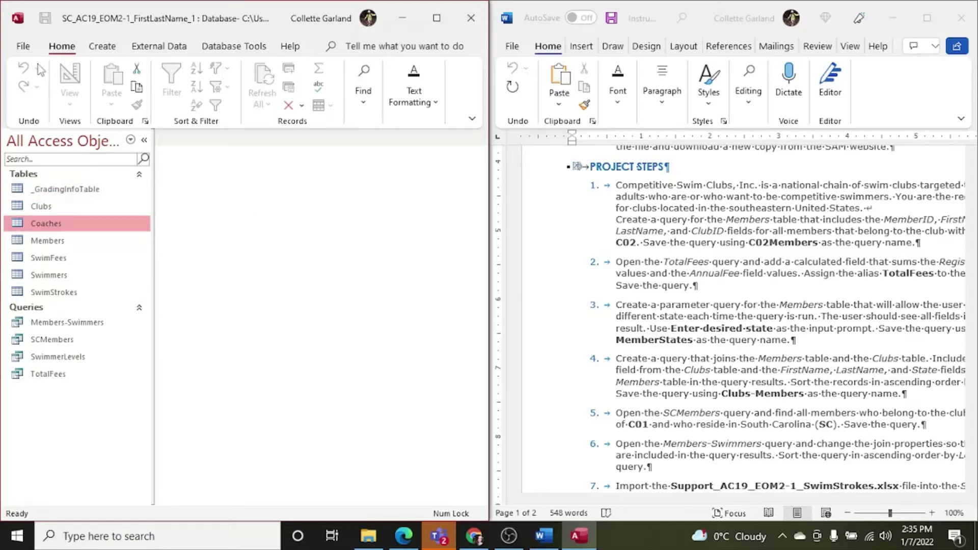
{"action": "left_click", "coordinate": [25, 48]}
{"action": "left_click", "coordinate": [50, 238]}
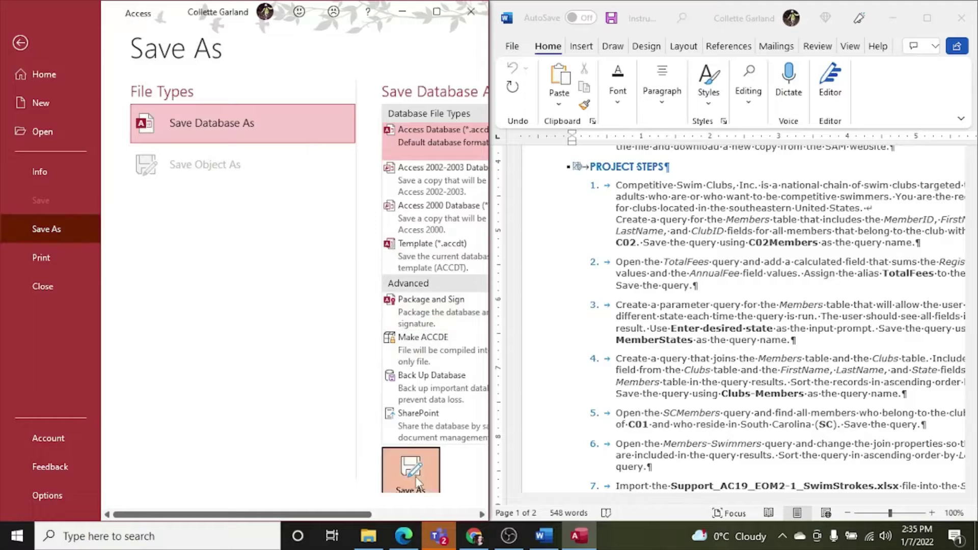
{"action": "left_click", "coordinate": [412, 472]}
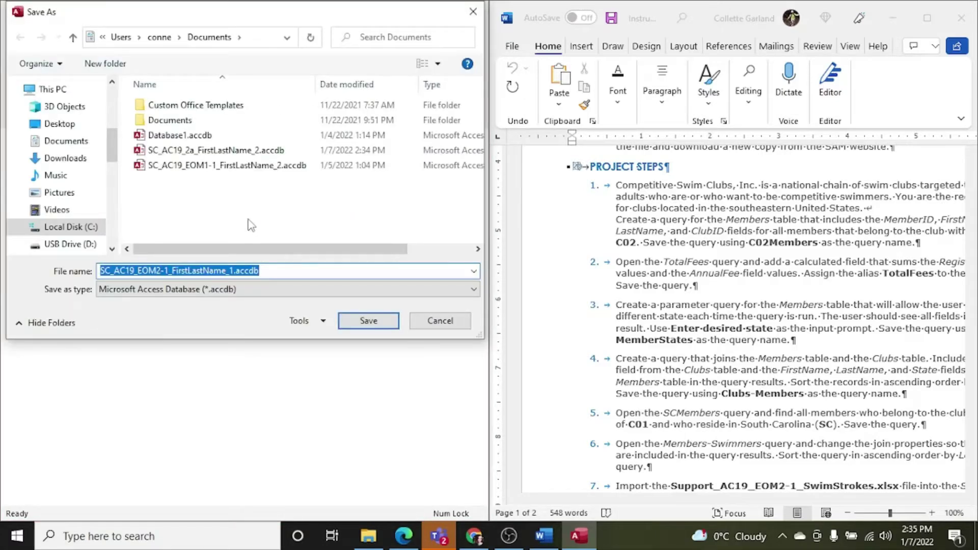
{"action": "left_click", "coordinate": [234, 270]}
{"action": "key", "text": "BackSpace"}
{"action": "type", "text": "2"}
{"action": "key", "text": "Return"}
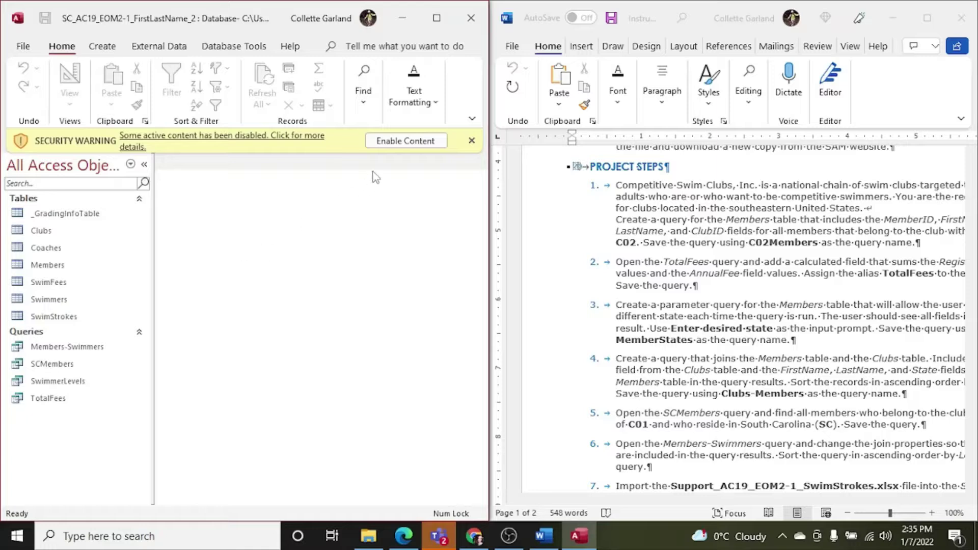
Enable the copy's active content and bring up the Word project instructions.
{"action": "left_click", "coordinate": [397, 146]}
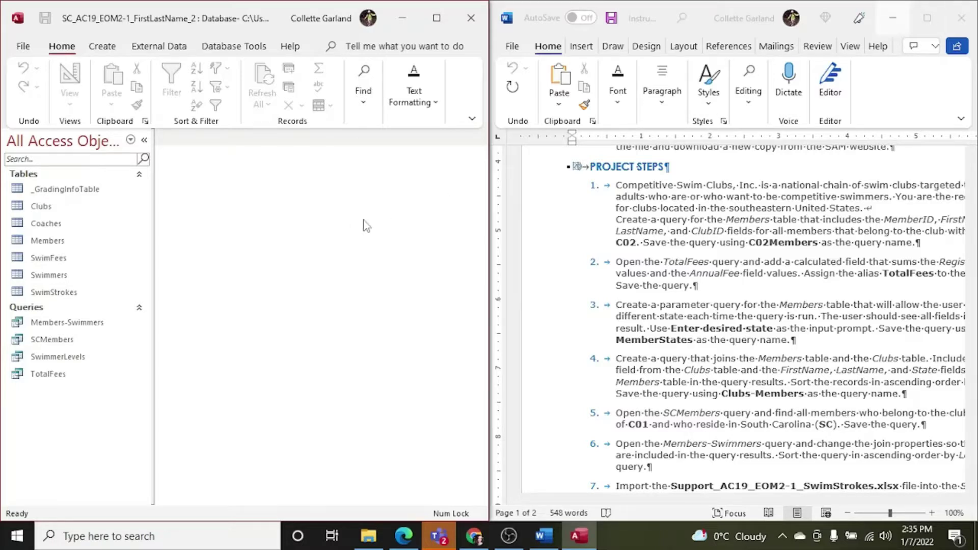
{"action": "left_click", "coordinate": [764, 490]}
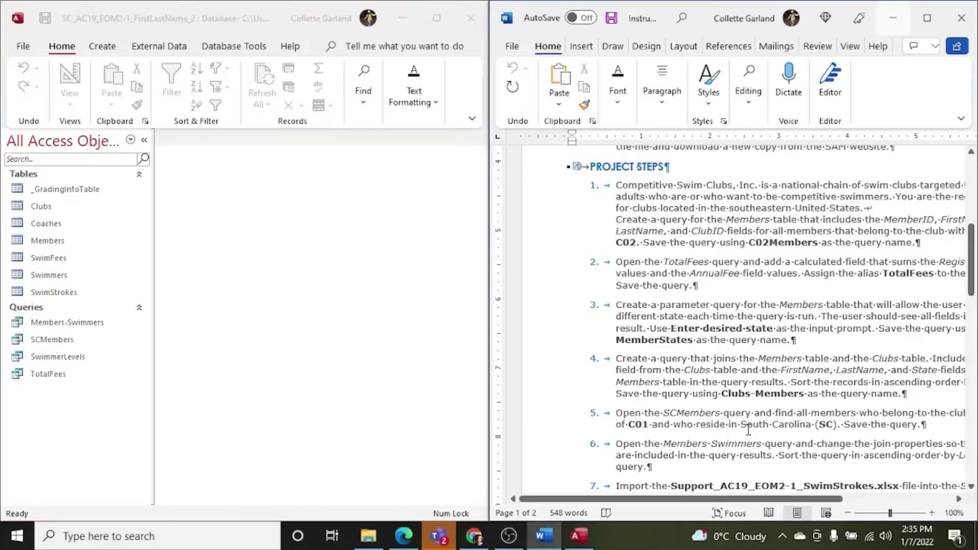
{"action": "left_click_drag", "start_coordinate": [735, 501], "coordinate": [792, 505]}
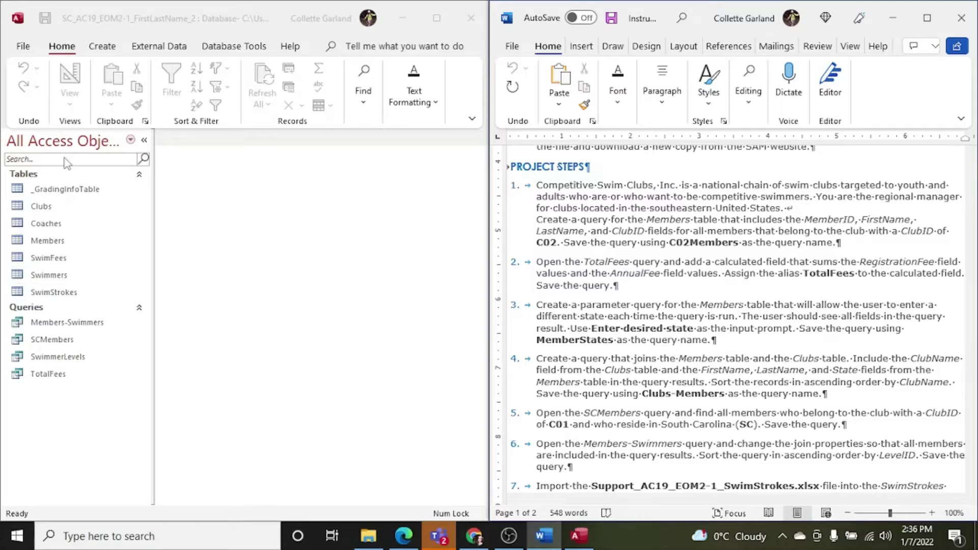
Start a new query in Design View with the Members table added.
{"action": "left_click", "coordinate": [48, 240]}
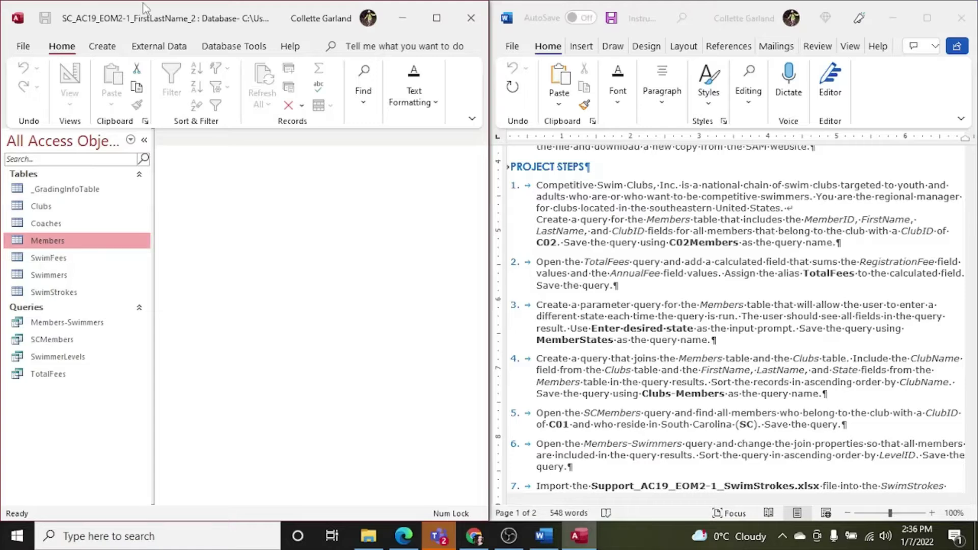
{"action": "left_click", "coordinate": [101, 48]}
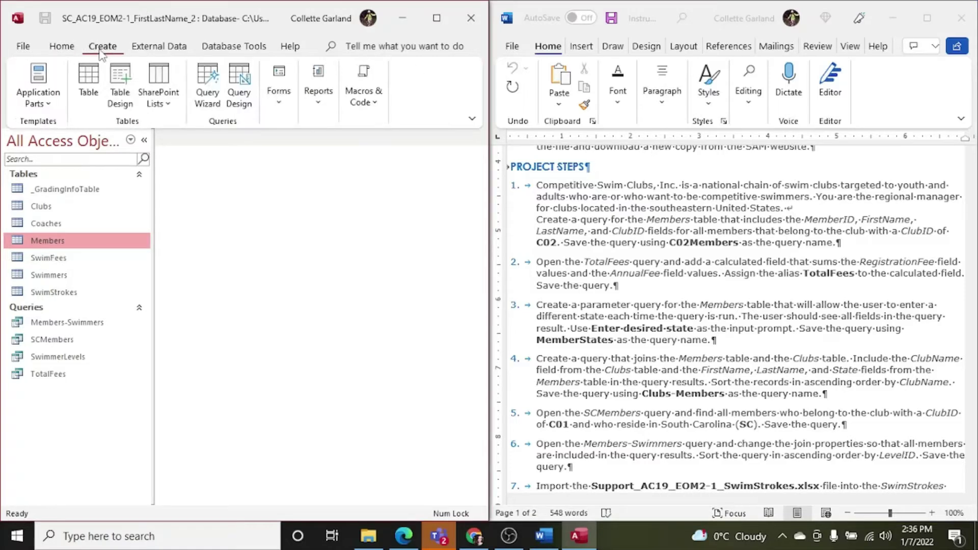
{"action": "left_click", "coordinate": [240, 101]}
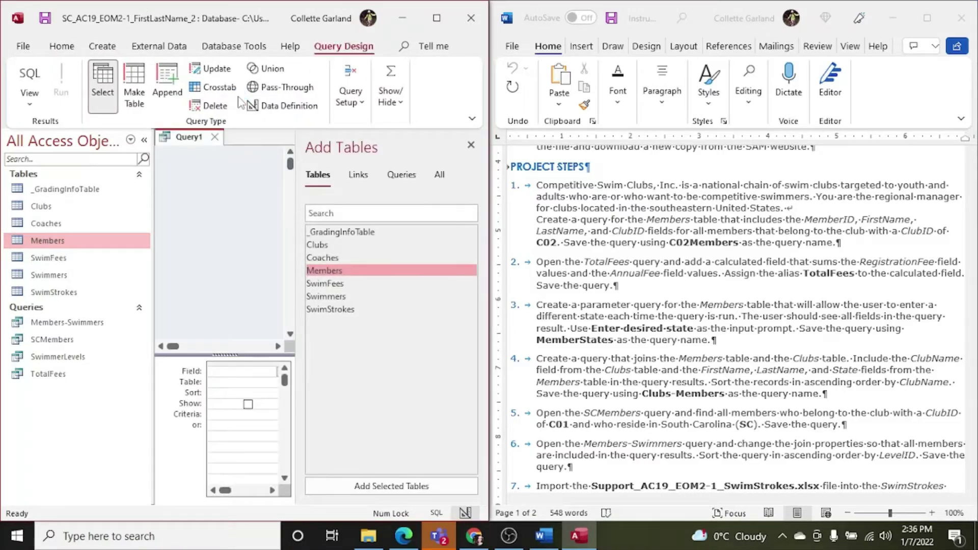
{"action": "double_click", "coordinate": [321, 276]}
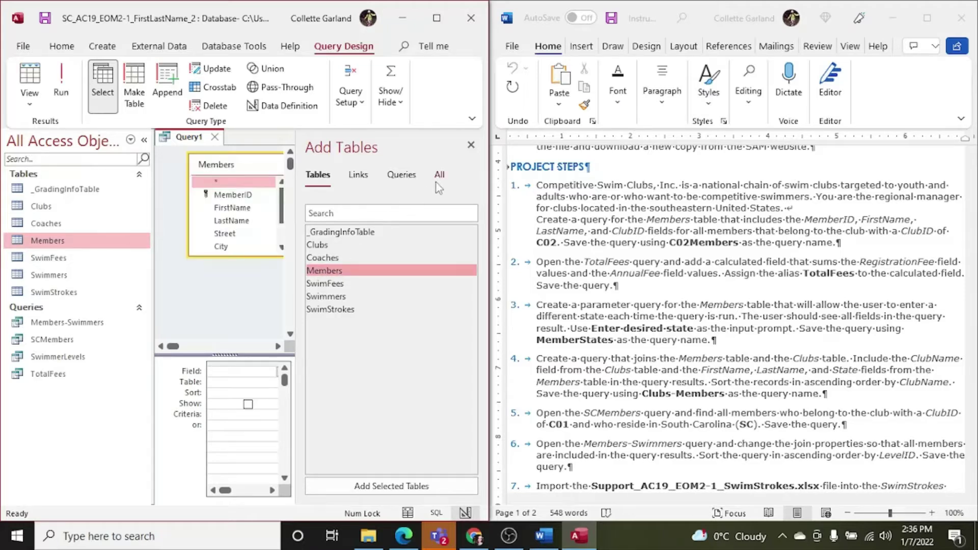
{"action": "left_click", "coordinate": [470, 146]}
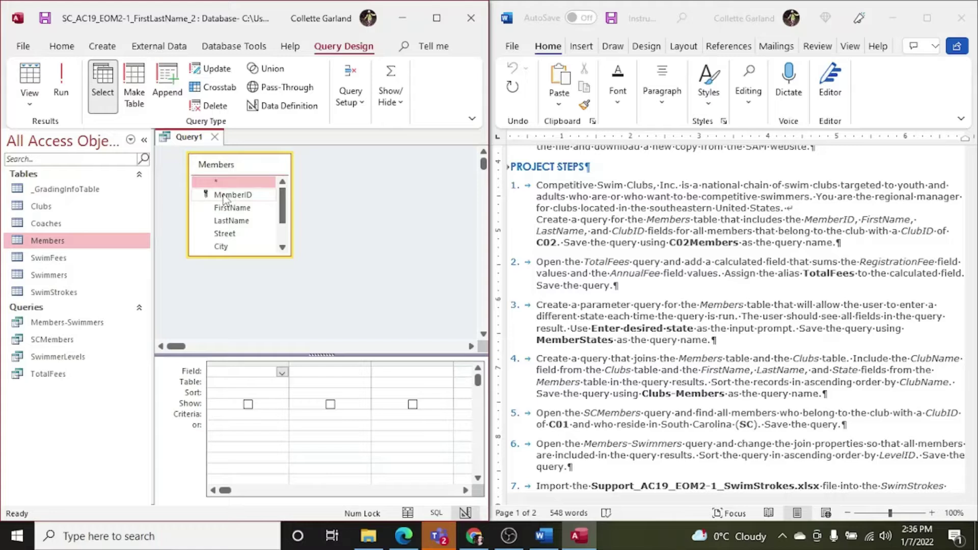
Add MemberID, FirstName, LastName and ClubID to the query grid.
{"action": "left_click_drag", "start_coordinate": [223, 195], "coordinate": [233, 371]}
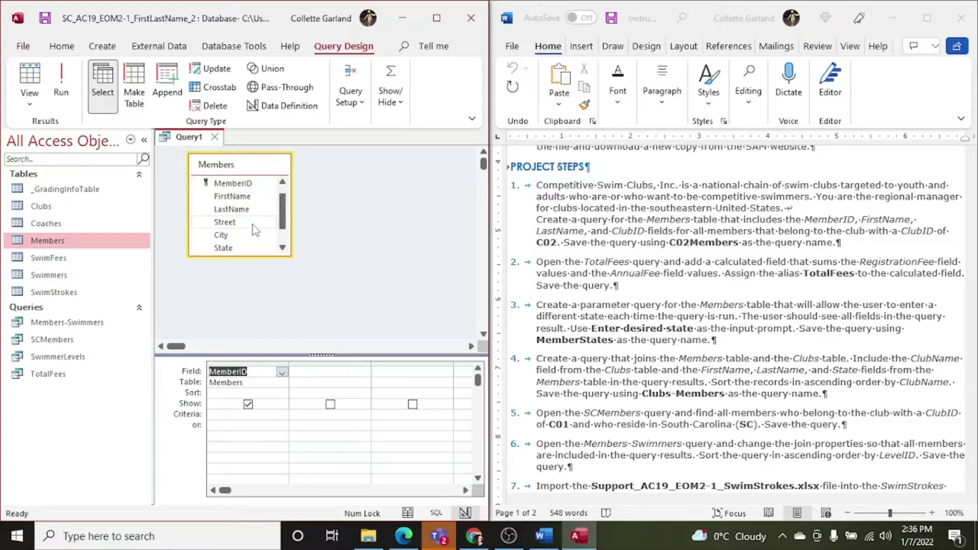
{"action": "double_click", "coordinate": [241, 198]}
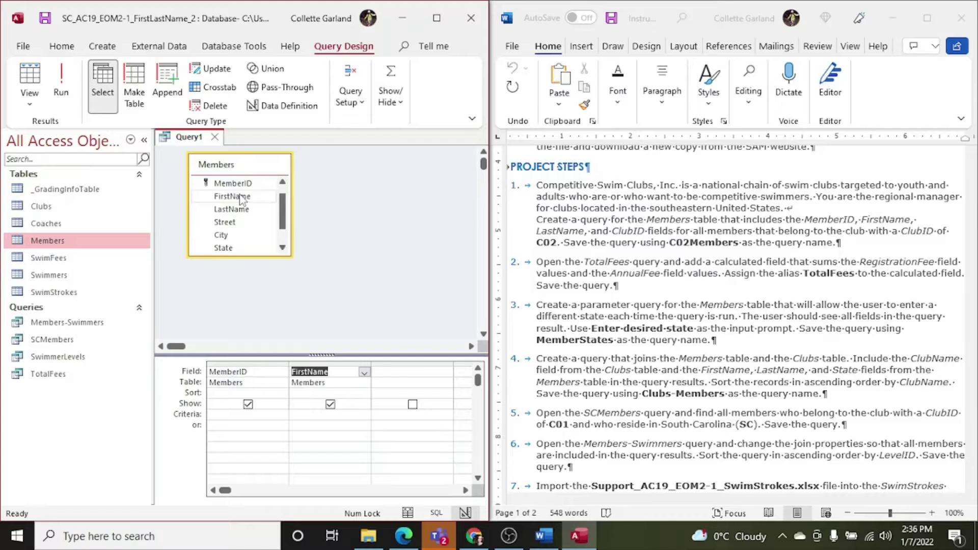
{"action": "left_click", "coordinate": [235, 211]}
{"action": "double_click", "coordinate": [235, 211]}
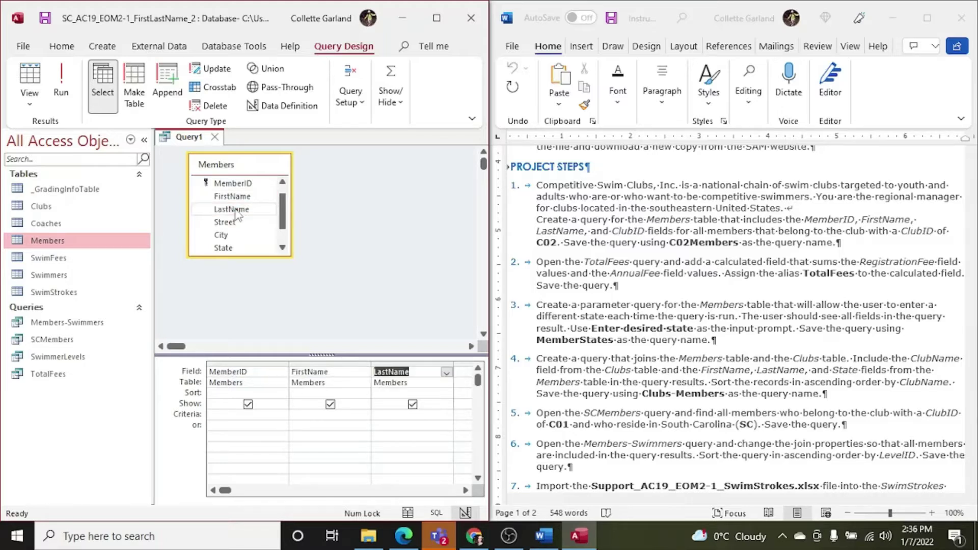
{"action": "left_click", "coordinate": [283, 235]}
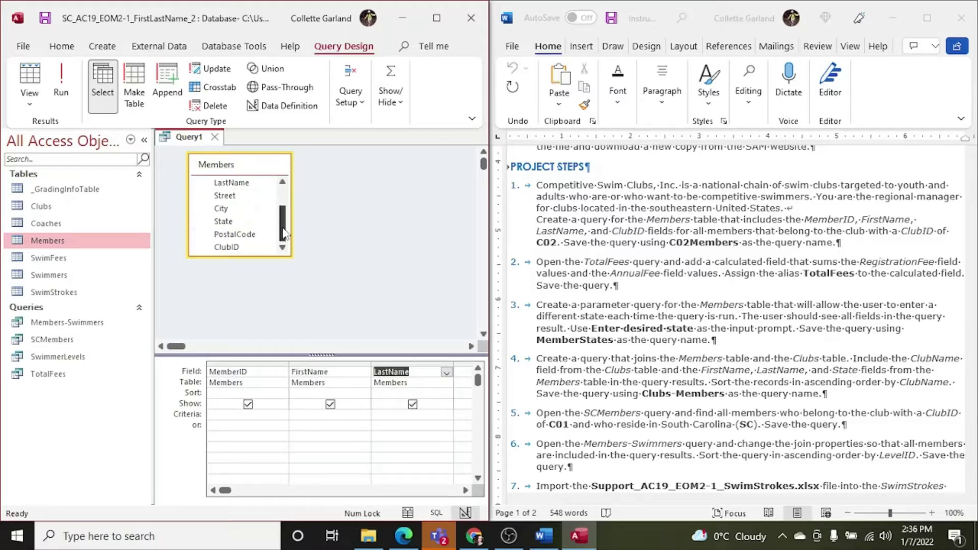
{"action": "double_click", "coordinate": [243, 247]}
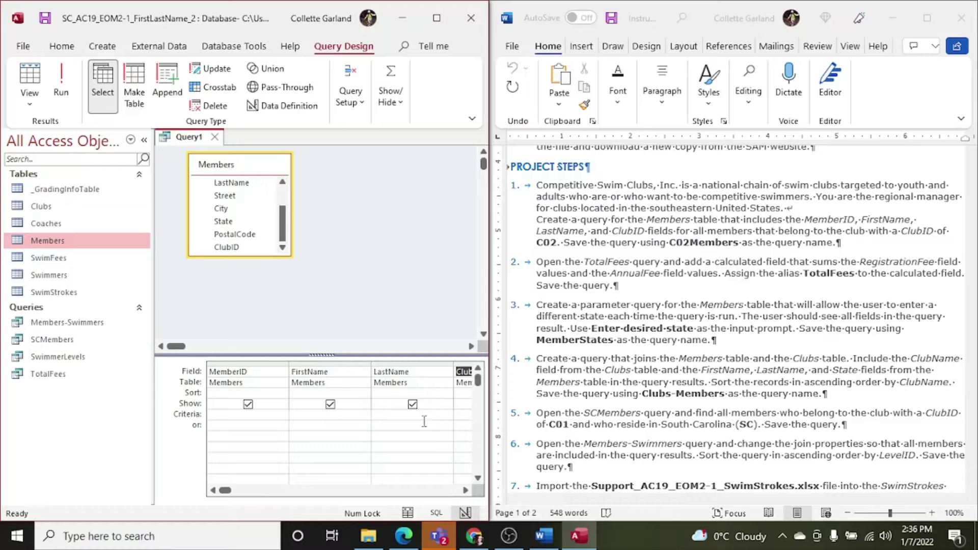
Set the ClubID criteria to C02 and run the query to list club C02 members.
{"action": "left_click", "coordinate": [459, 414]}
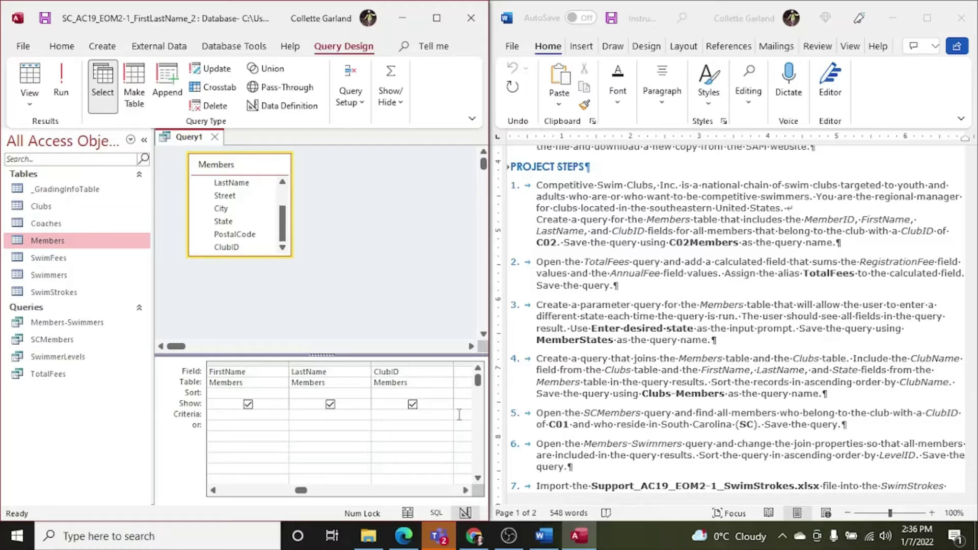
{"action": "type", "text": "C0"}
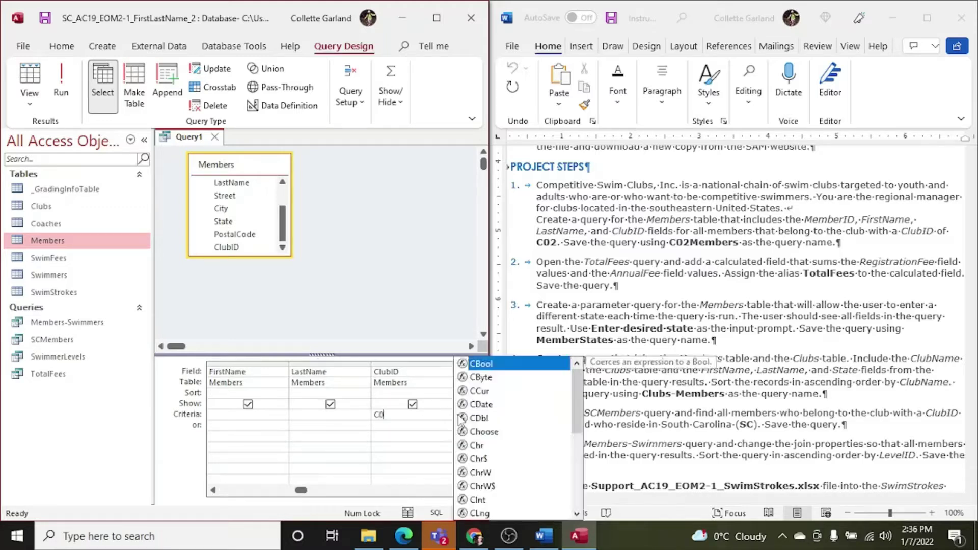
{"action": "type", "text": "2"}
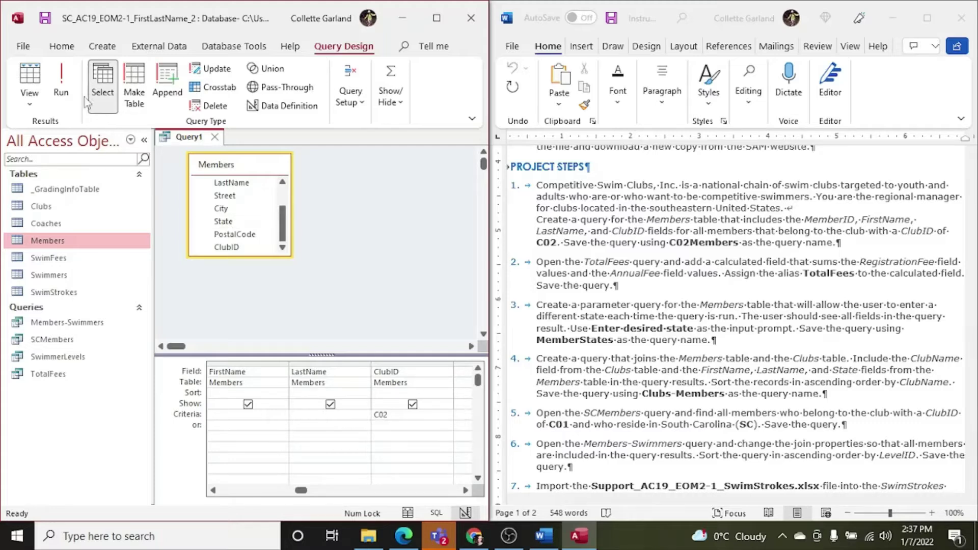
{"action": "left_click", "coordinate": [61, 87]}
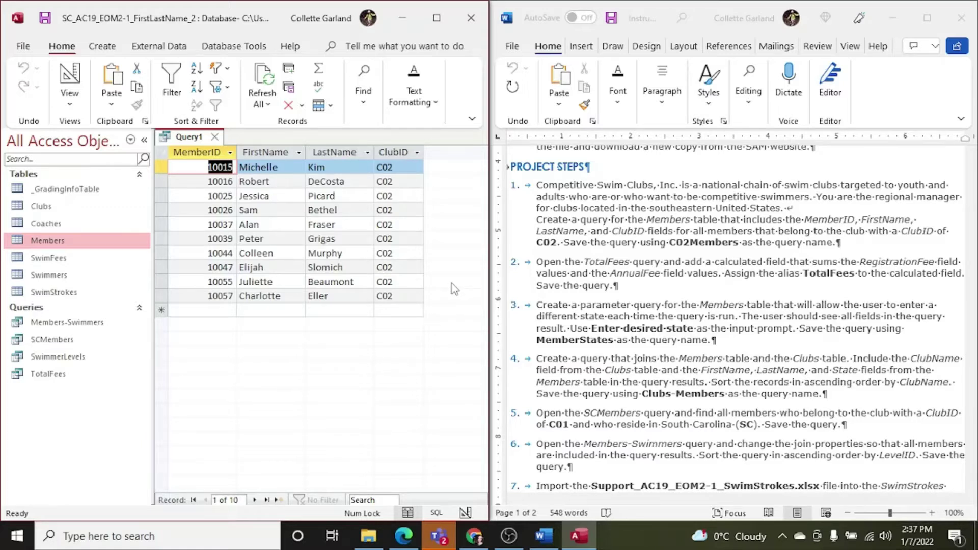
Save the query as C02Members and close it.
{"action": "left_click", "coordinate": [45, 19]}
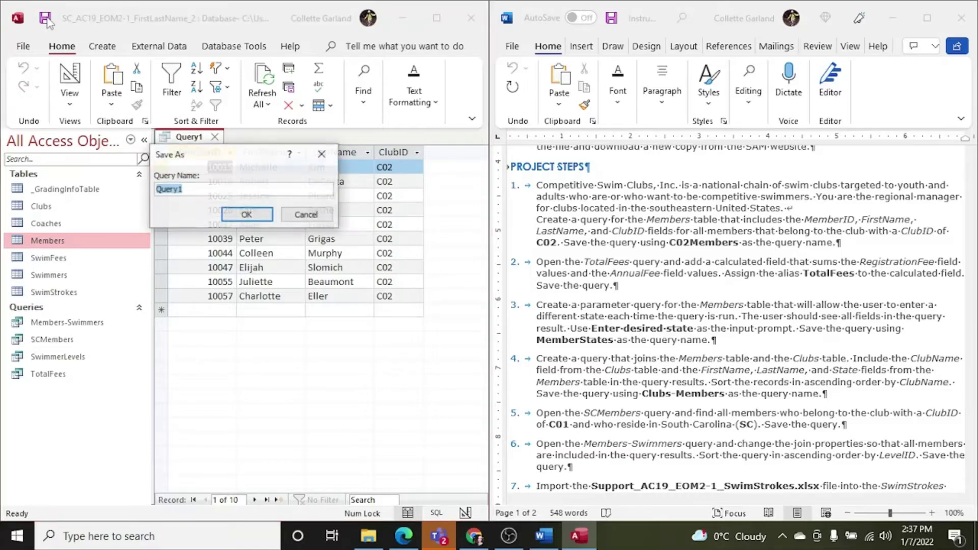
{"action": "type", "text": "C02"}
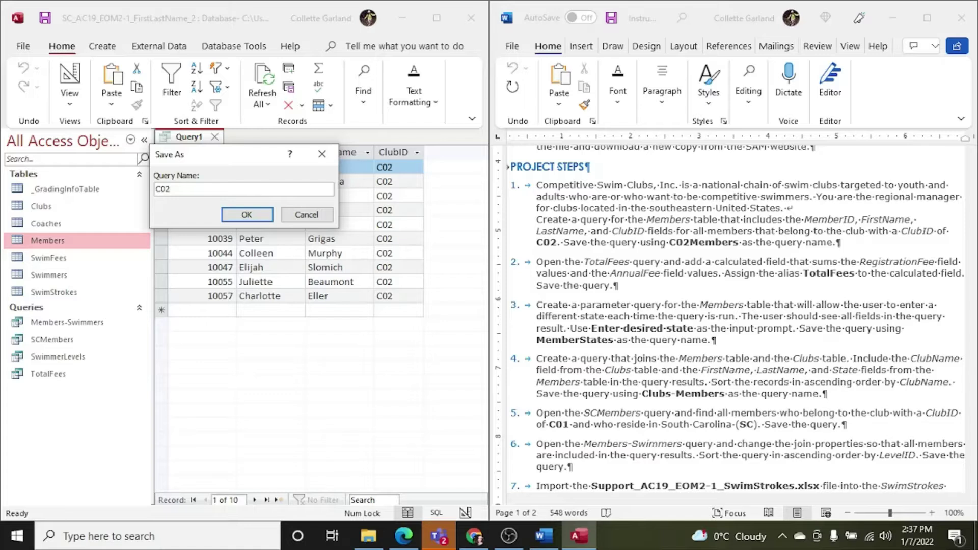
{"action": "type", "text": "Members"}
{"action": "key", "text": "Return"}
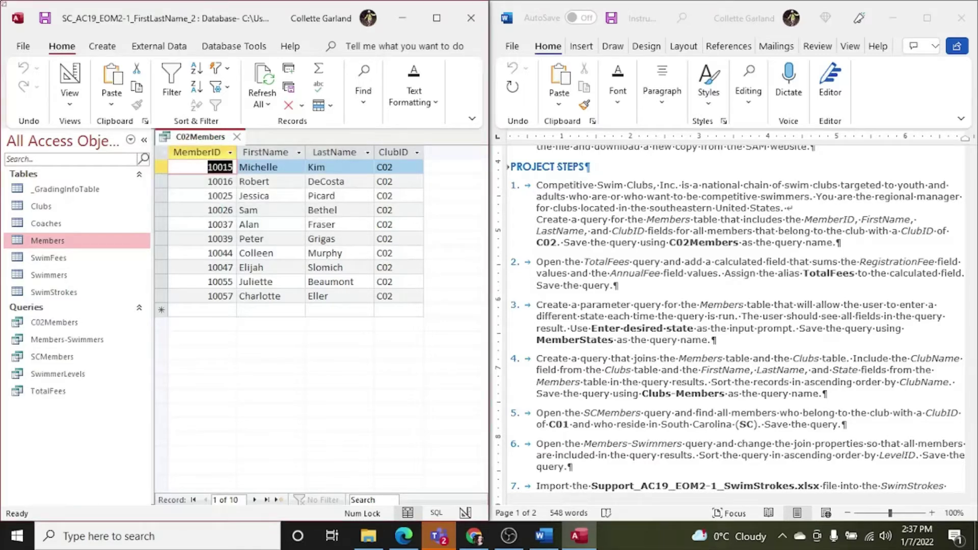
{"action": "left_click", "coordinate": [236, 137]}
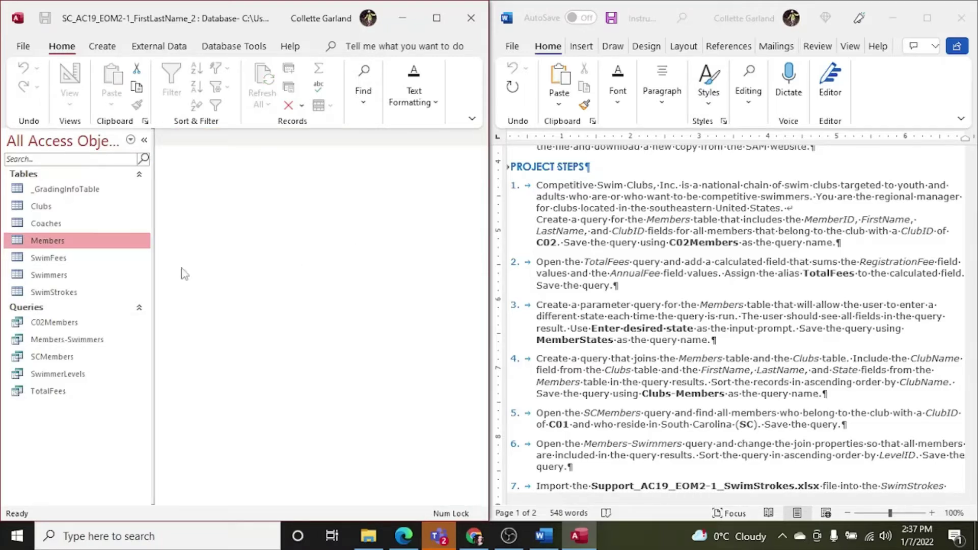
Open the TotalFees query in Design View, with the cursor in the empty column after AnnualFee.
{"action": "double_click", "coordinate": [47, 392]}
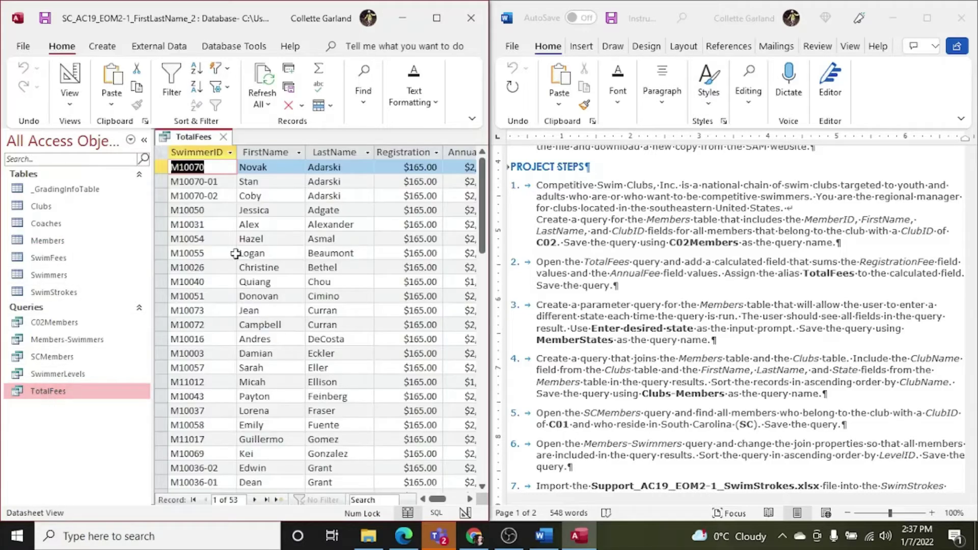
{"action": "left_click", "coordinate": [70, 79]}
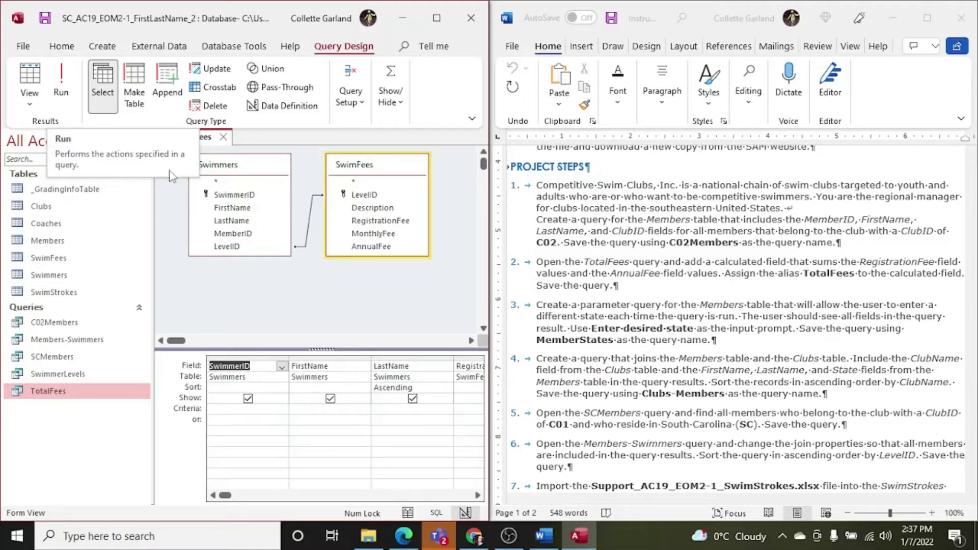
{"action": "left_click", "coordinate": [477, 495]}
{"action": "left_click", "coordinate": [477, 495]}
{"action": "left_click", "coordinate": [477, 495]}
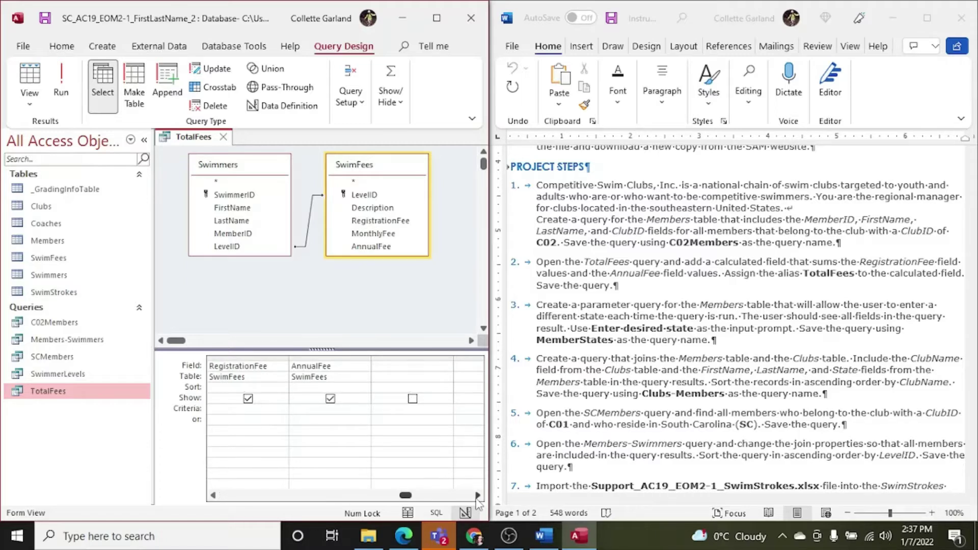
{"action": "left_click", "coordinate": [407, 366]}
Add the calculated field TotalFees: [RegistrationFee] + [AnnualFee] and run the query to show 53 records.
{"action": "right_click", "coordinate": [407, 365]}
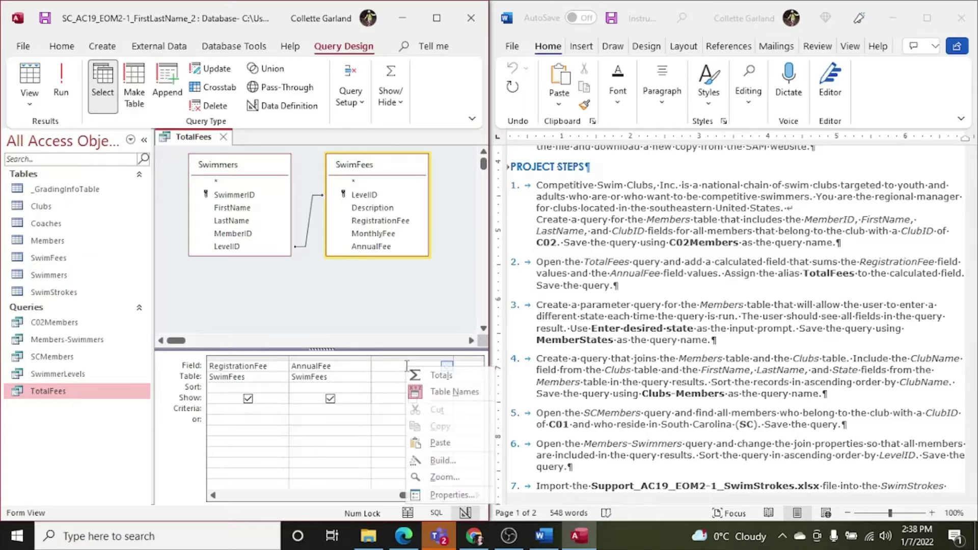
{"action": "left_click", "coordinate": [448, 474]}
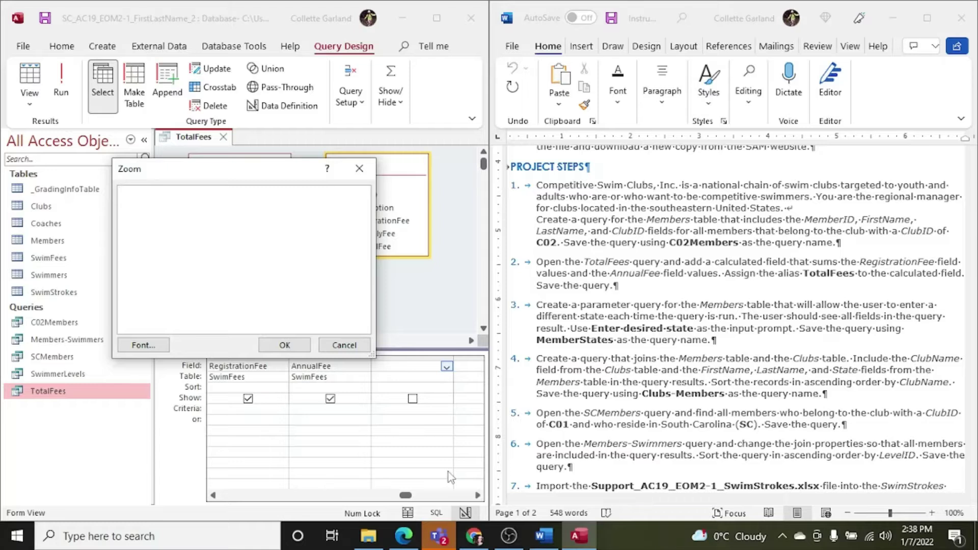
{"action": "type", "text": "TotalFees: [Registra"}
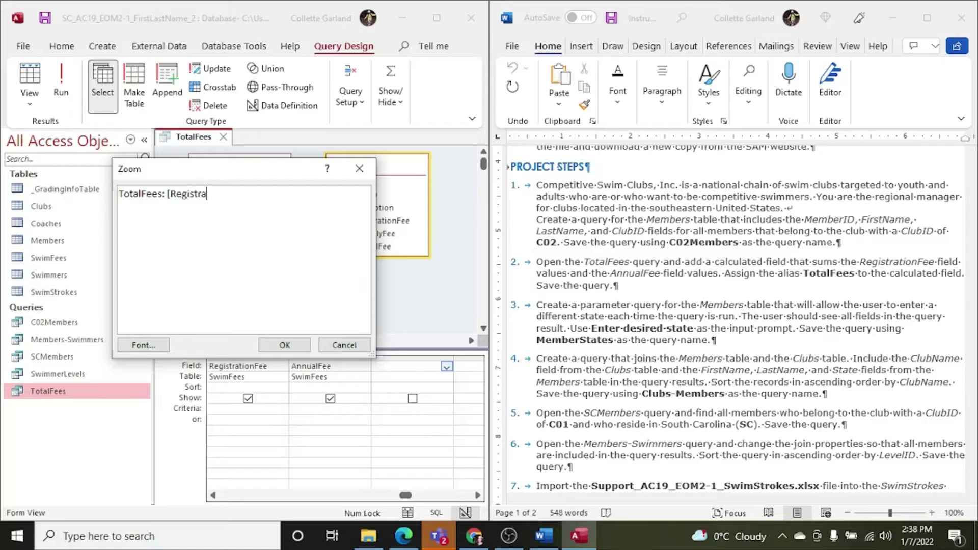
{"action": "type", "text": "tionFee"}
{"action": "type", "text": "] + [AnnualFee]"}
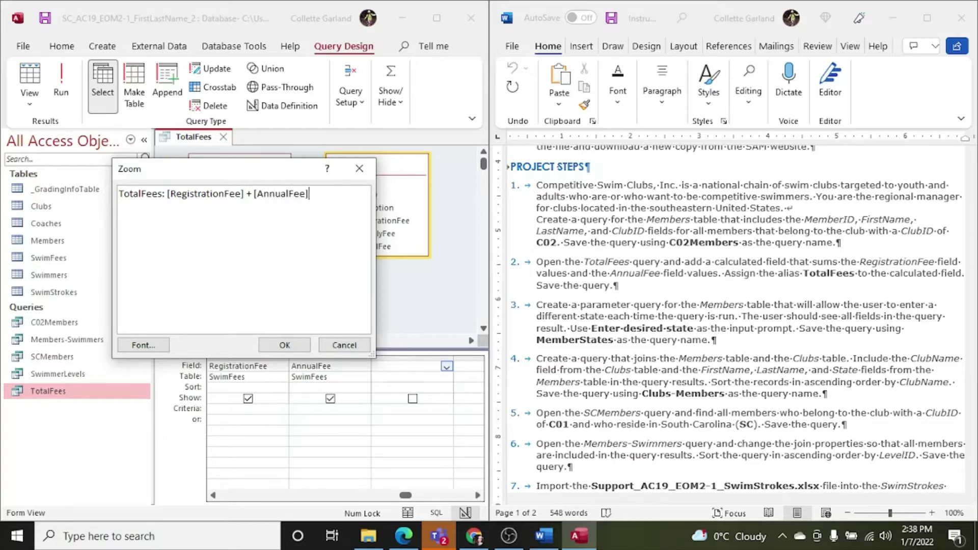
{"action": "left_click", "coordinate": [293, 345]}
{"action": "left_click", "coordinate": [61, 82]}
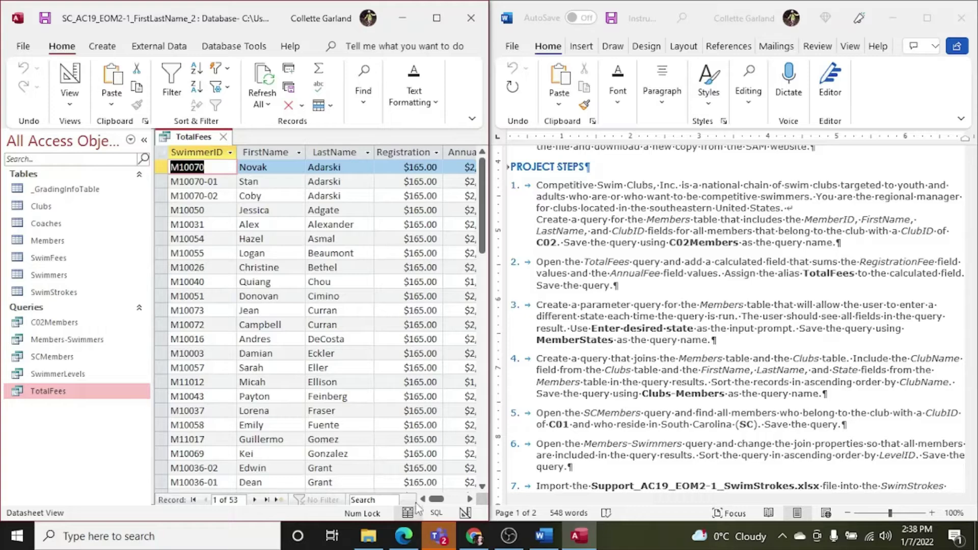
Check the TotalFees column, then close the query and save its design changes.
{"action": "left_click", "coordinate": [469, 499]}
{"action": "left_click", "coordinate": [469, 499]}
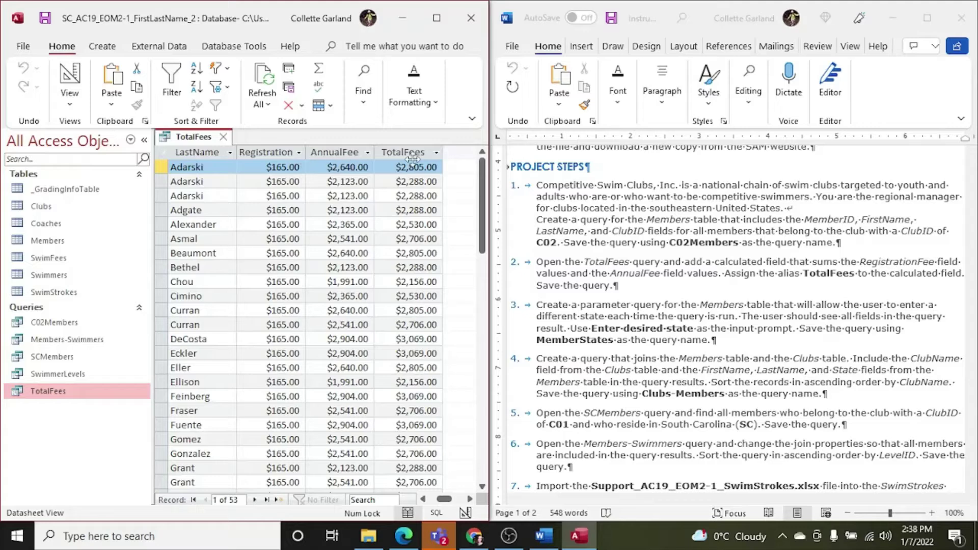
{"action": "left_click", "coordinate": [224, 137]}
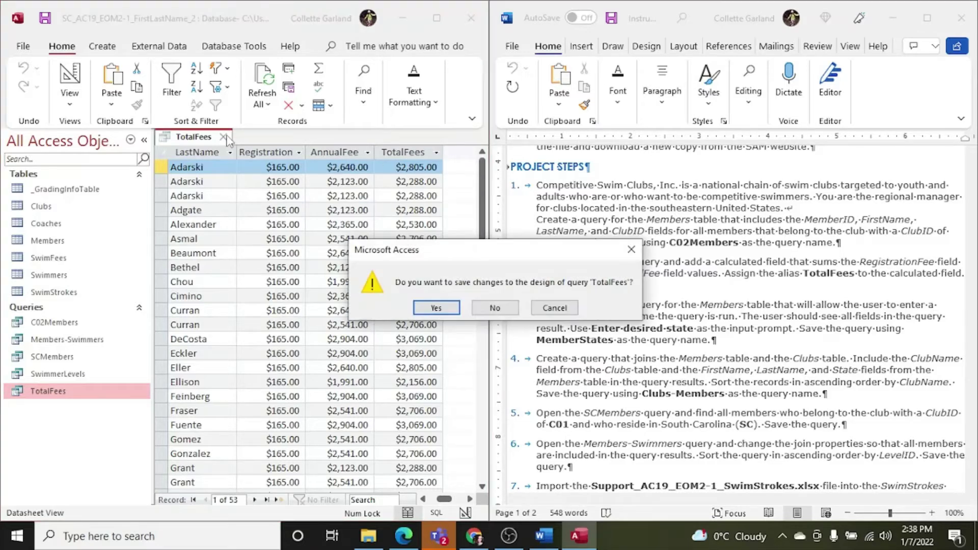
{"action": "left_click", "coordinate": [441, 309]}
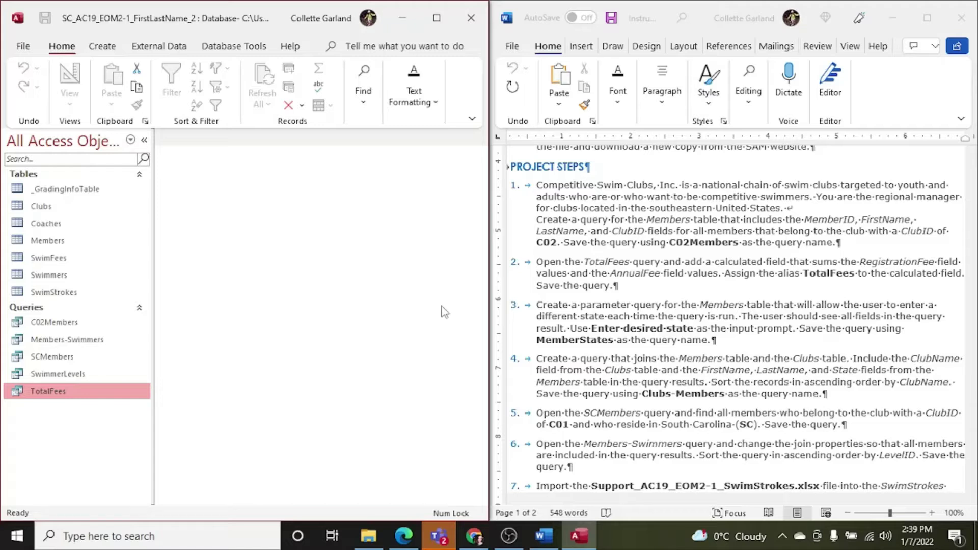
{"action": "left_click", "coordinate": [53, 240]}
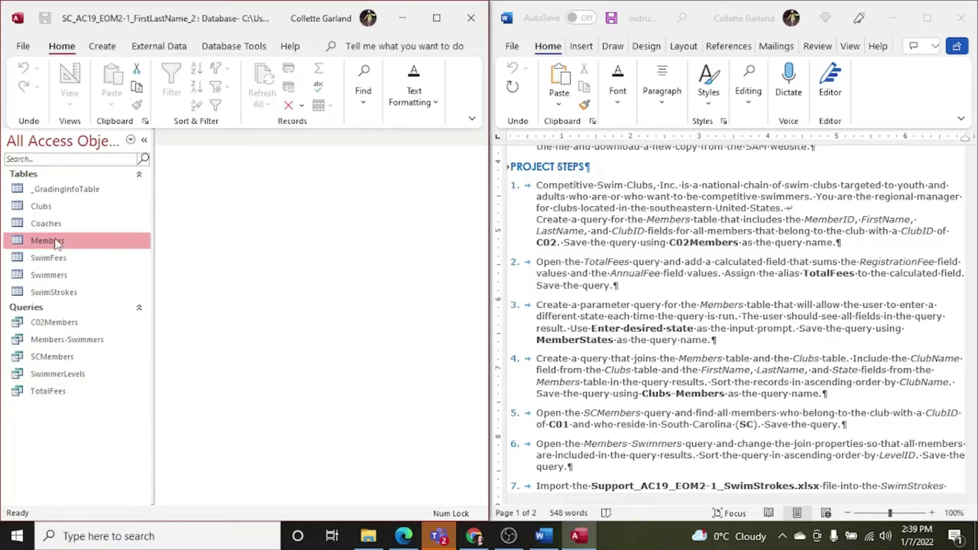
Start a new query in Design View with the Members table added.
{"action": "left_click", "coordinate": [102, 47]}
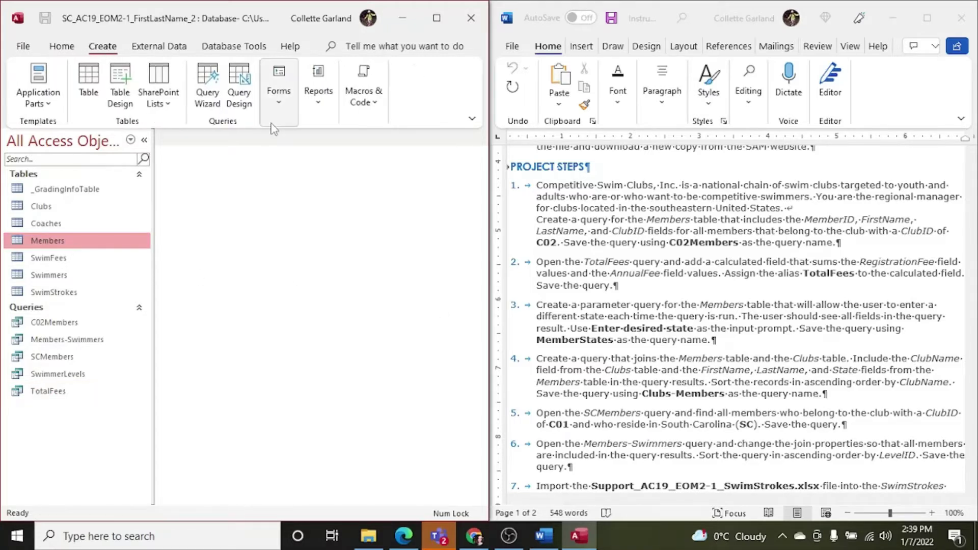
{"action": "left_click", "coordinate": [255, 112]}
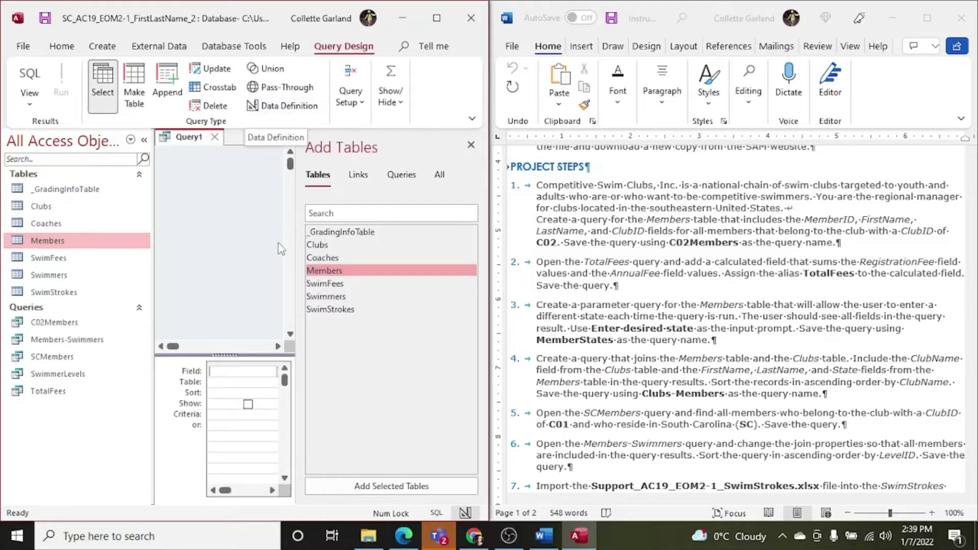
{"action": "double_click", "coordinate": [335, 274]}
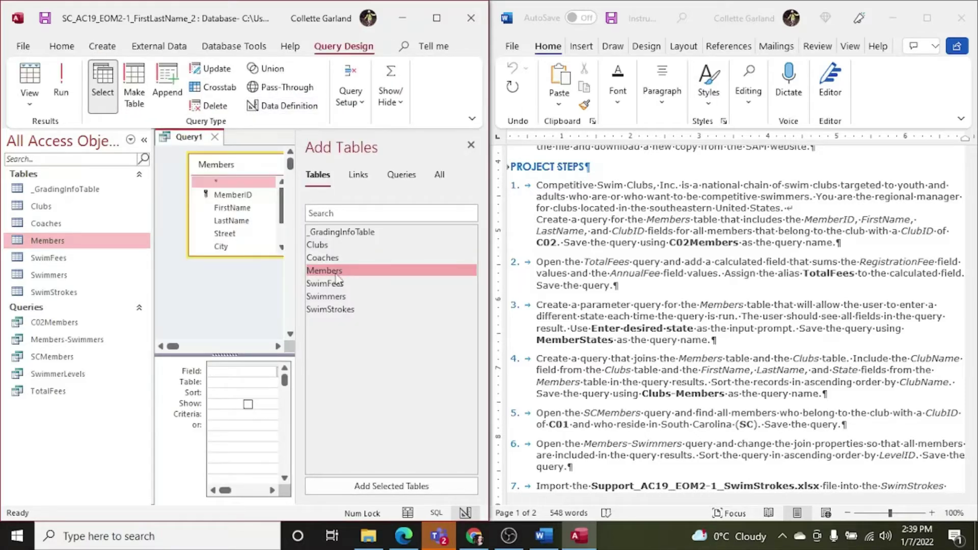
{"action": "left_click", "coordinate": [470, 147]}
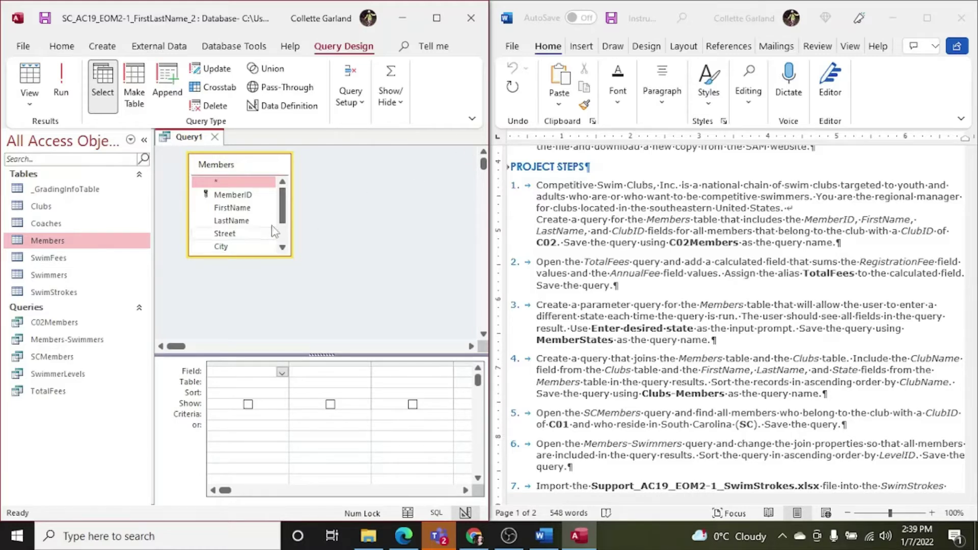
Add the State field with the criteria [Enter desired state].
{"action": "left_click_drag", "start_coordinate": [281, 219], "coordinate": [281, 239]}
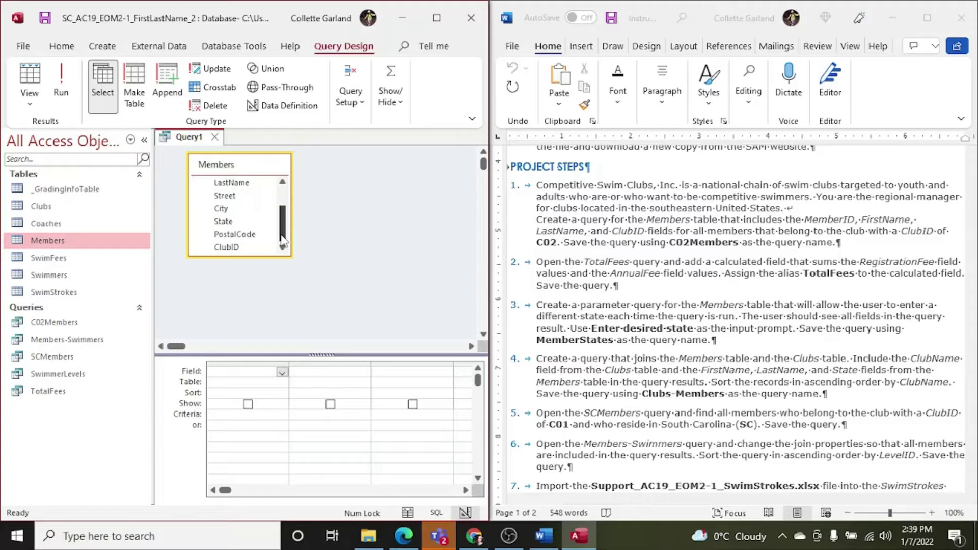
{"action": "double_click", "coordinate": [241, 224]}
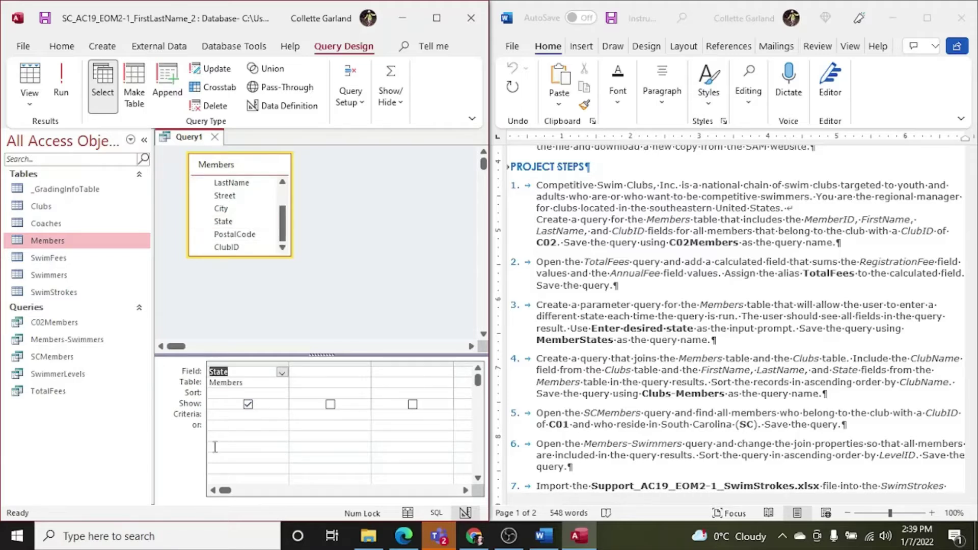
{"action": "left_click", "coordinate": [217, 416]}
{"action": "type", "text": "["}
{"action": "type", "text": "Enter desired"}
{"action": "type", "text": " state"}
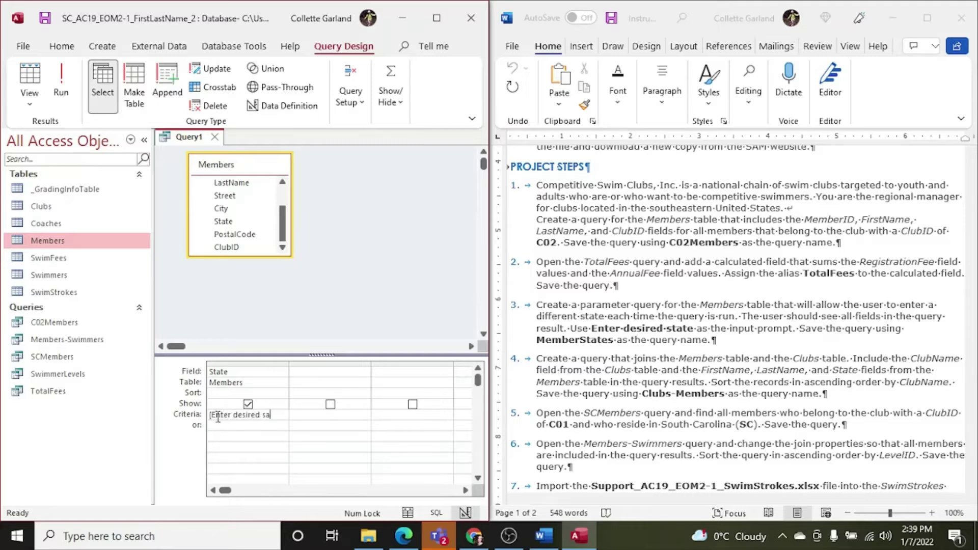
{"action": "type", "text": "]"}
Run the query to test the state prompt, then save it as MemberStates and close it.
{"action": "left_click", "coordinate": [61, 92]}
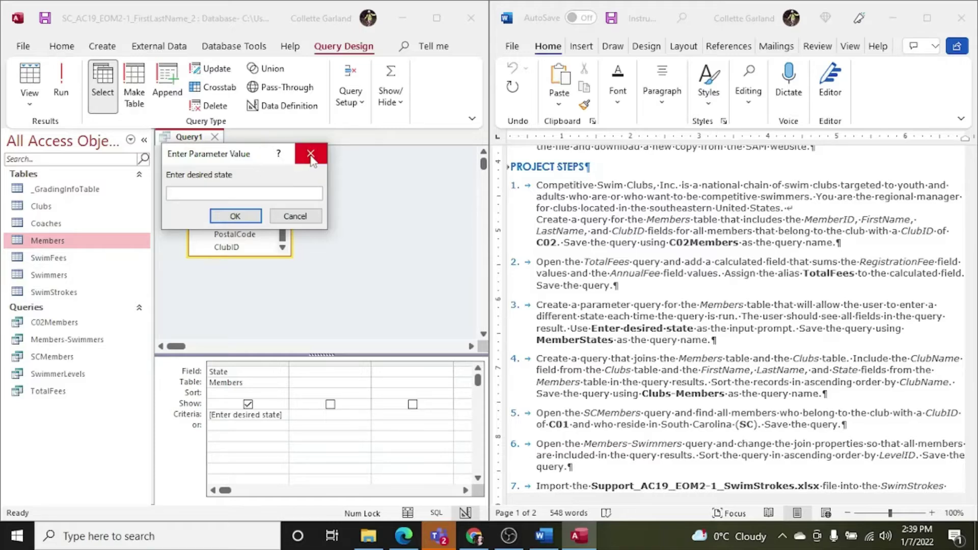
{"action": "left_click", "coordinate": [313, 160]}
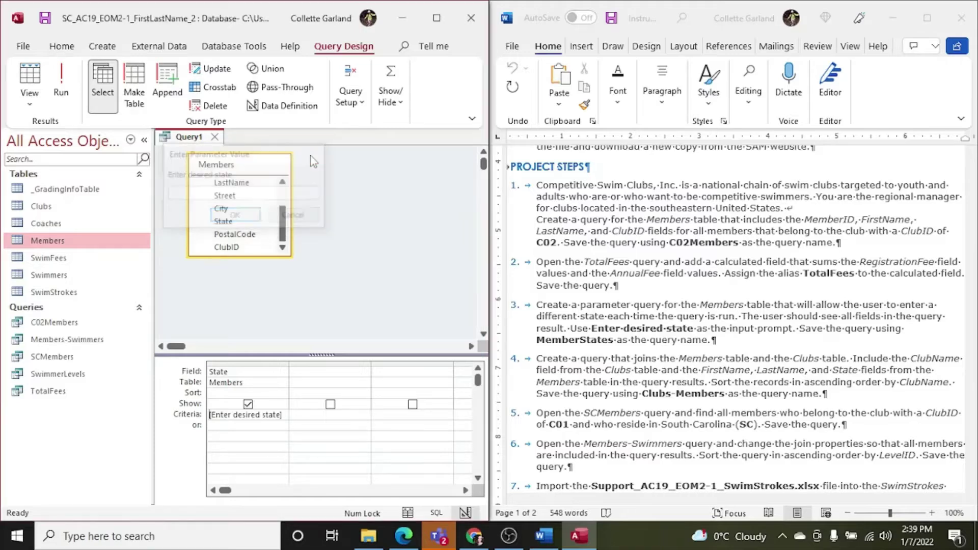
{"action": "right_click", "coordinate": [190, 140]}
{"action": "left_click", "coordinate": [224, 152]}
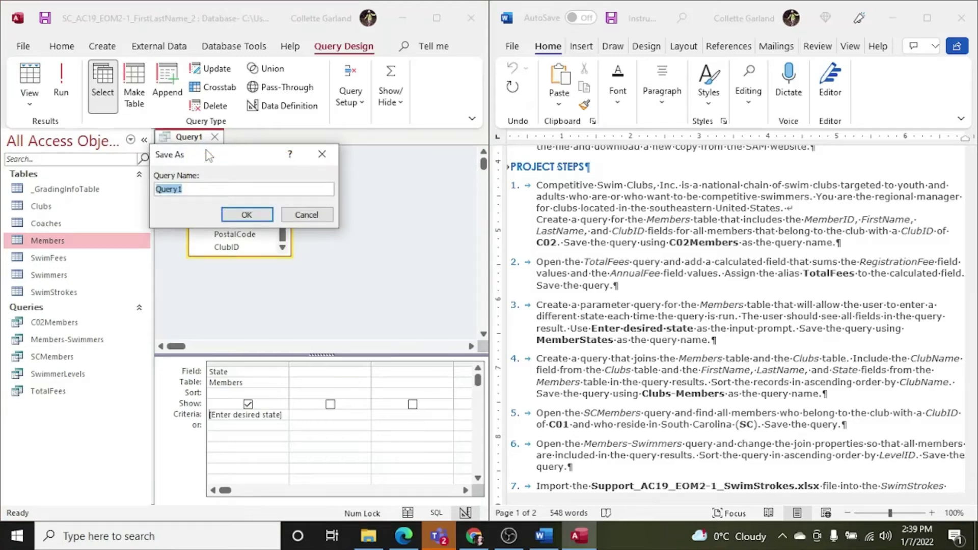
{"action": "type", "text": "MemberStates"}
{"action": "key", "text": "Return"}
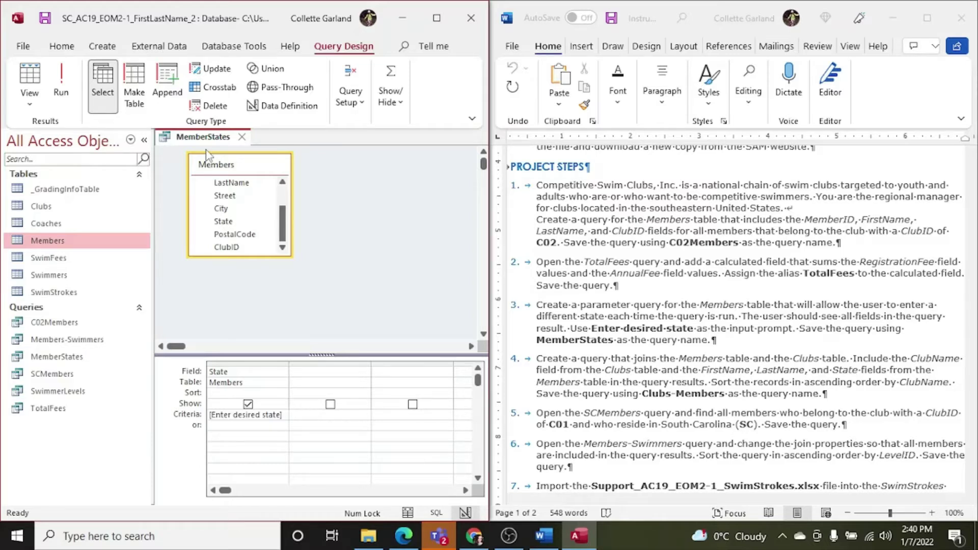
{"action": "left_click", "coordinate": [241, 136]}
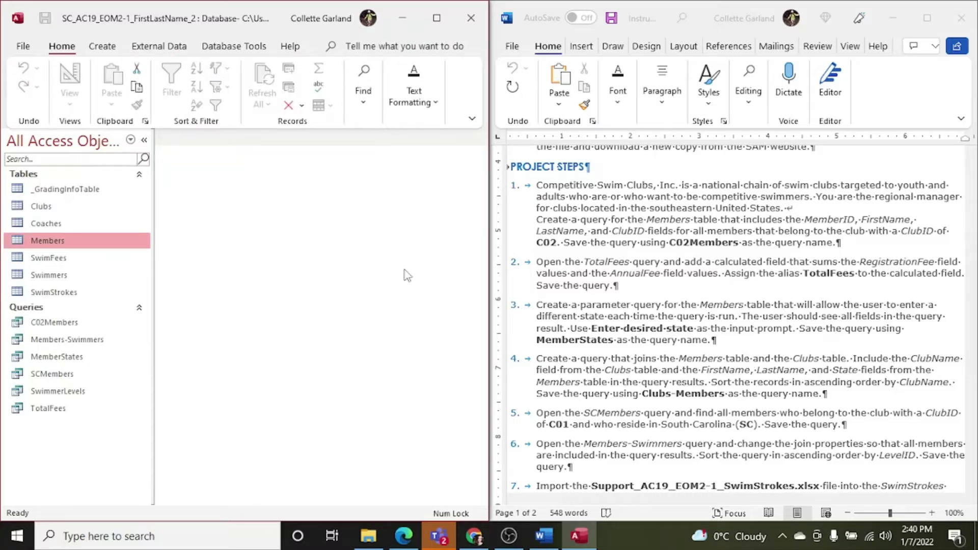
Scroll the Word instructions down to review project steps 4 through 7.
{"action": "left_click", "coordinate": [687, 359]}
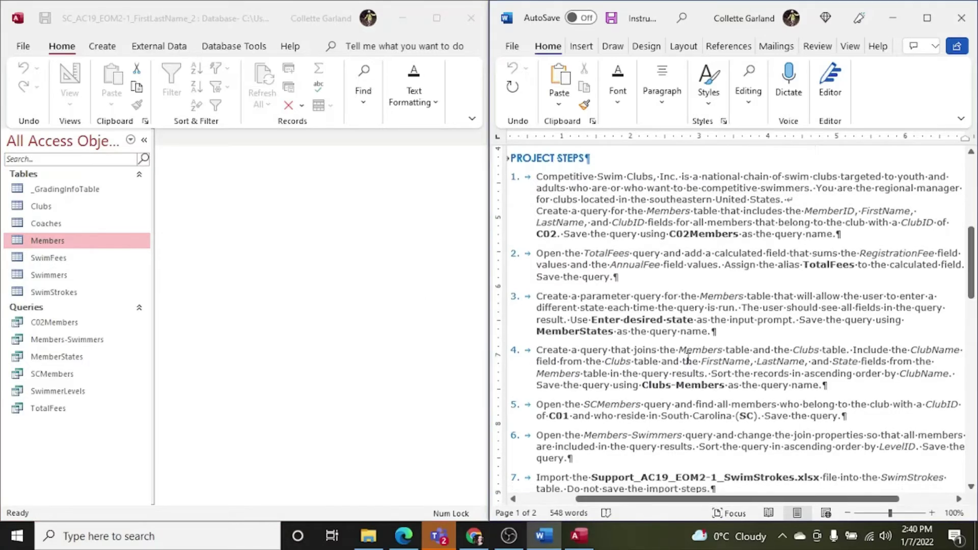
{"action": "scroll", "coordinate": [687, 358], "scroll_direction": "down", "scroll_amount": 3}
{"action": "scroll", "coordinate": [687, 358], "scroll_direction": "down", "scroll_amount": 3}
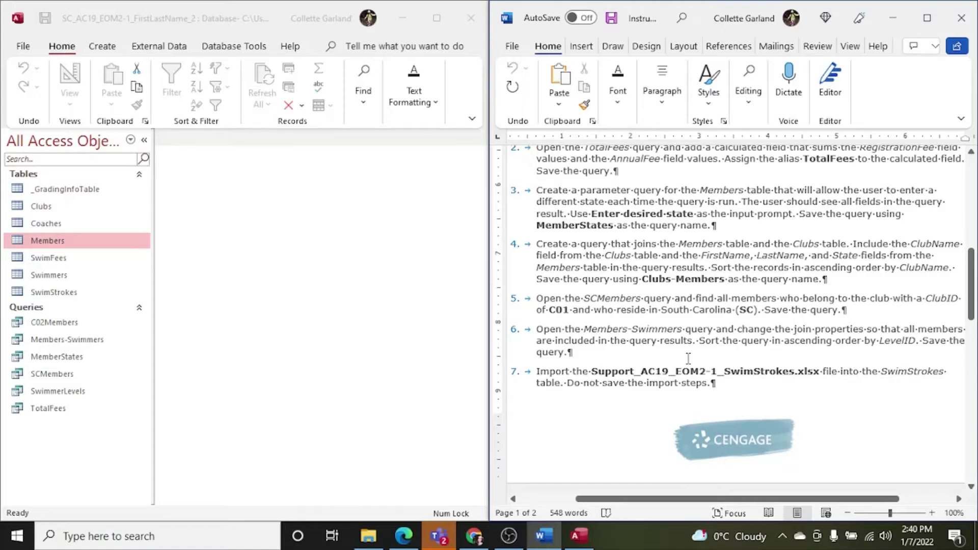
{"action": "left_click", "coordinate": [109, 47]}
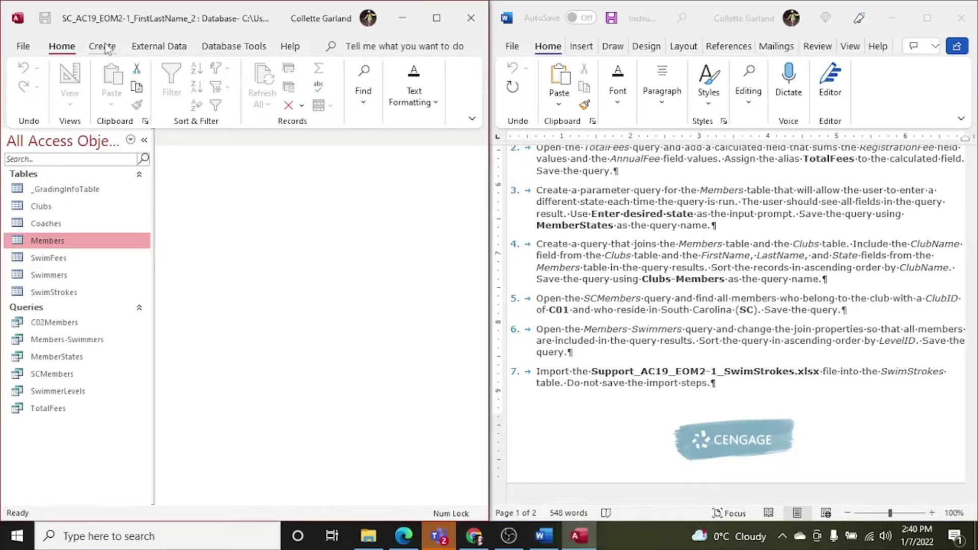
Start a new query design with the Members and Clubs tables placed side by side.
{"action": "left_click", "coordinate": [237, 89]}
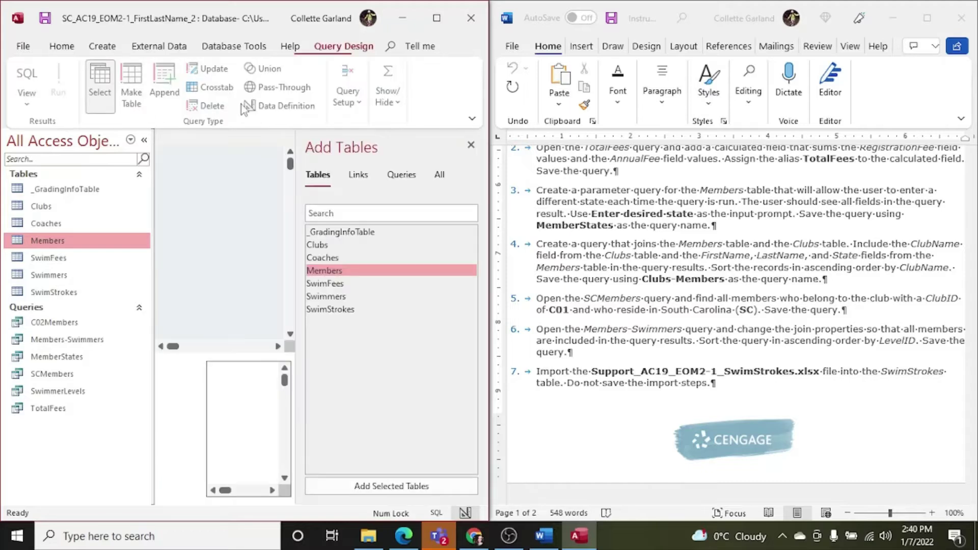
{"action": "double_click", "coordinate": [319, 272]}
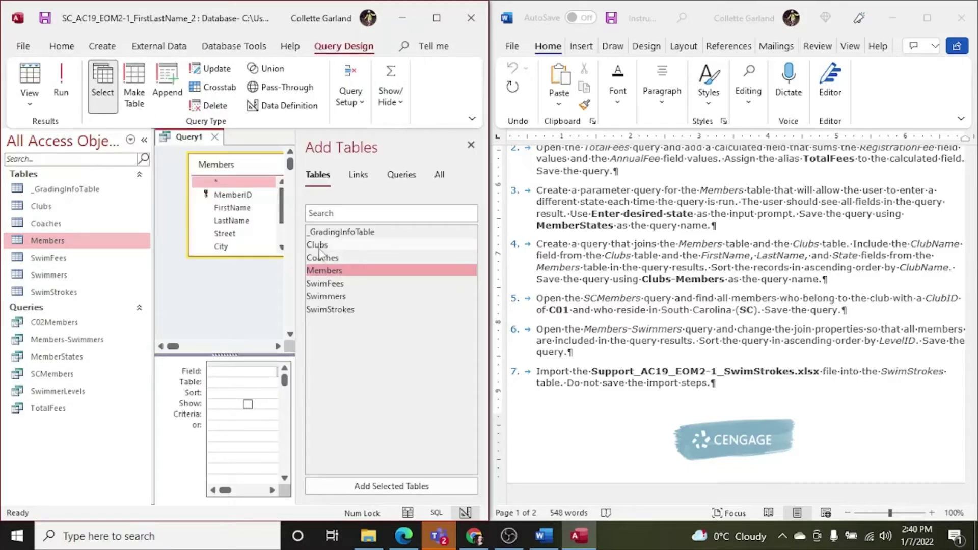
{"action": "double_click", "coordinate": [319, 245]}
{"action": "left_click", "coordinate": [470, 144]}
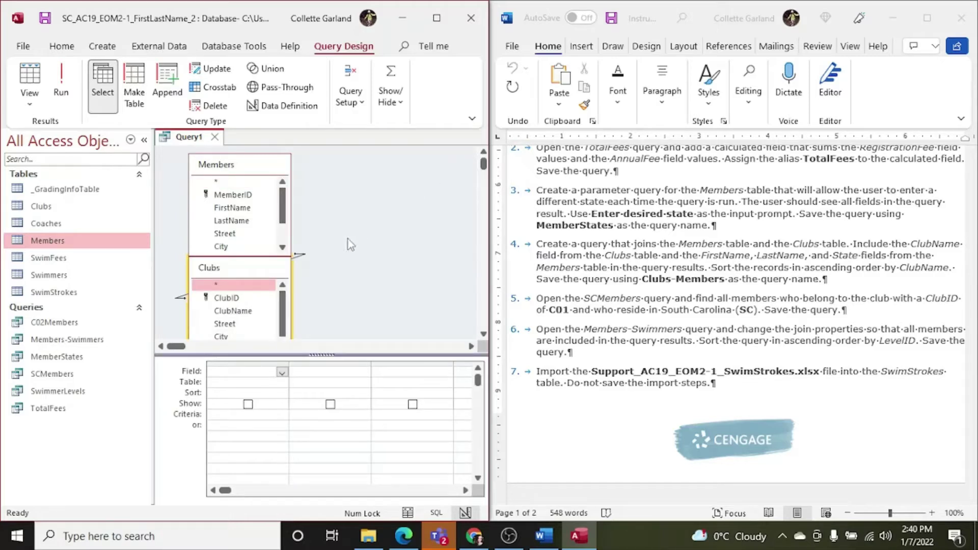
{"action": "left_click_drag", "start_coordinate": [261, 267], "coordinate": [403, 171]}
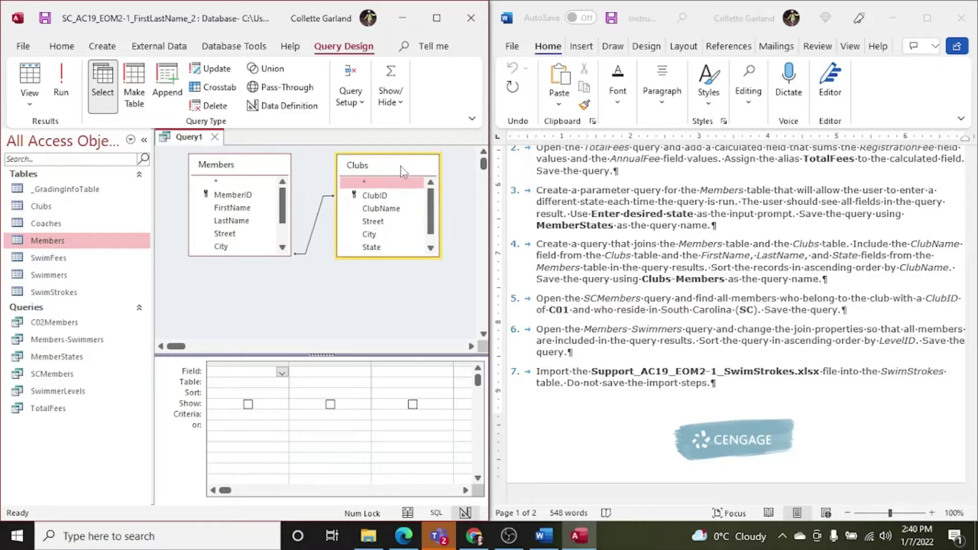
{"action": "scroll", "coordinate": [286, 217], "scroll_direction": "down", "scroll_amount": 1}
{"action": "scroll", "coordinate": [285, 217], "scroll_direction": "up", "scroll_amount": 1}
Add ClubName, FirstName, LastName and State to the grid, sorting ClubName ascending.
{"action": "double_click", "coordinate": [367, 210]}
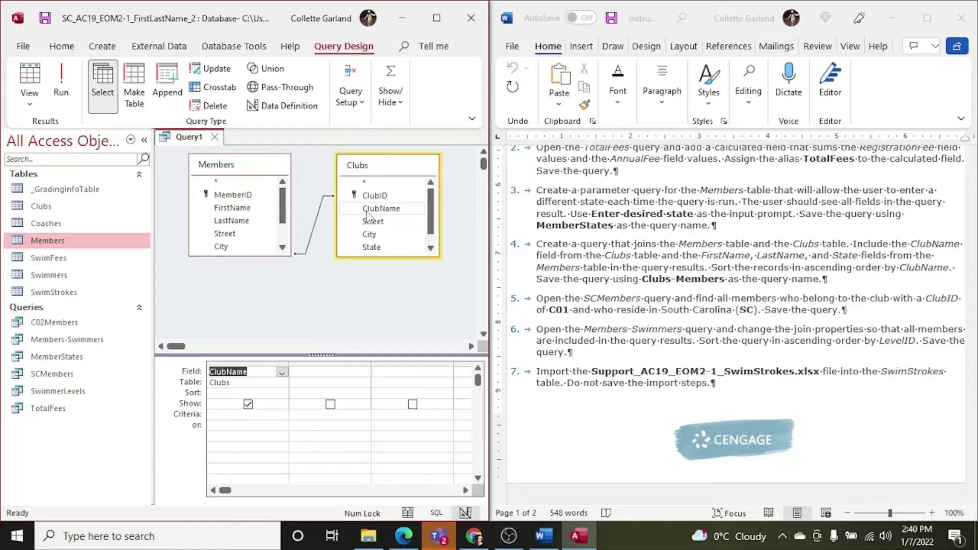
{"action": "double_click", "coordinate": [241, 212]}
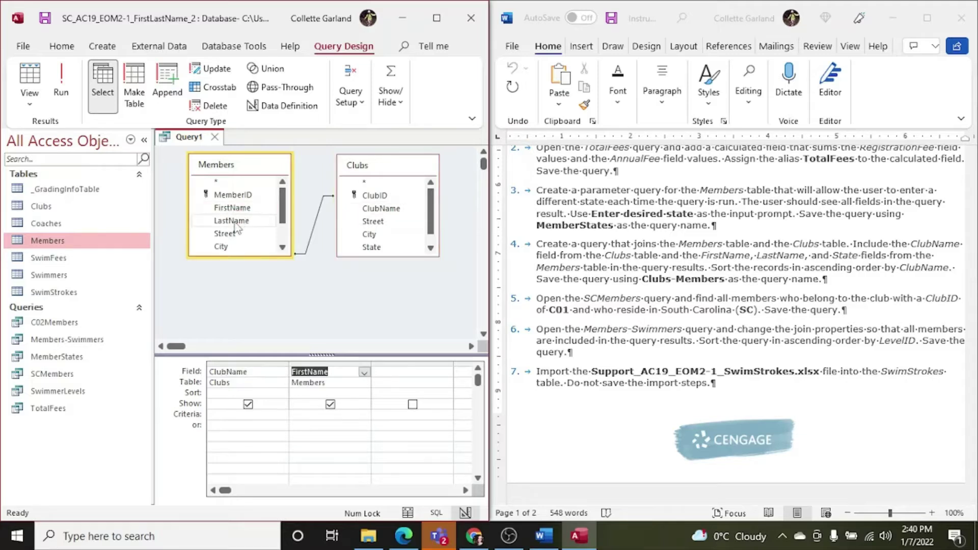
{"action": "double_click", "coordinate": [242, 220]}
{"action": "scroll", "coordinate": [280, 224], "scroll_direction": "down", "scroll_amount": 1}
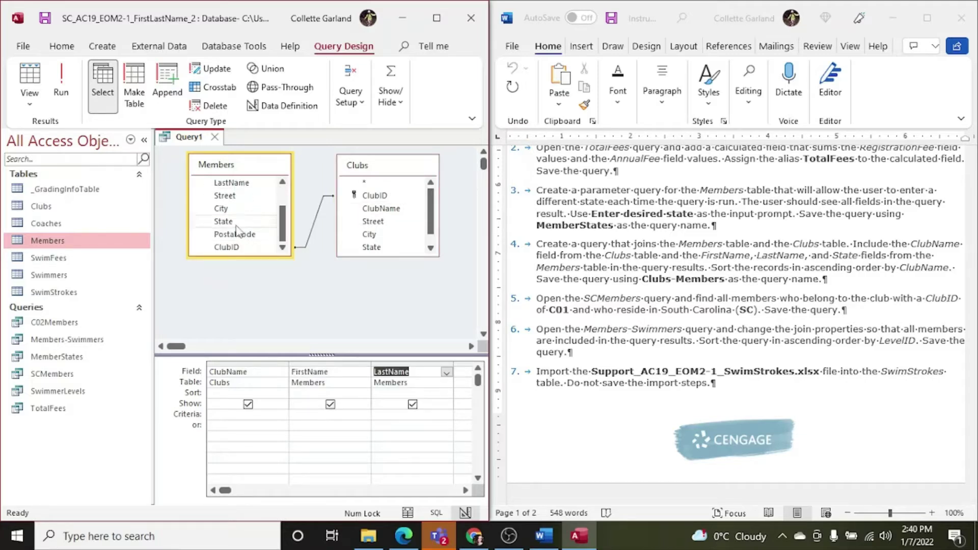
{"action": "double_click", "coordinate": [233, 223]}
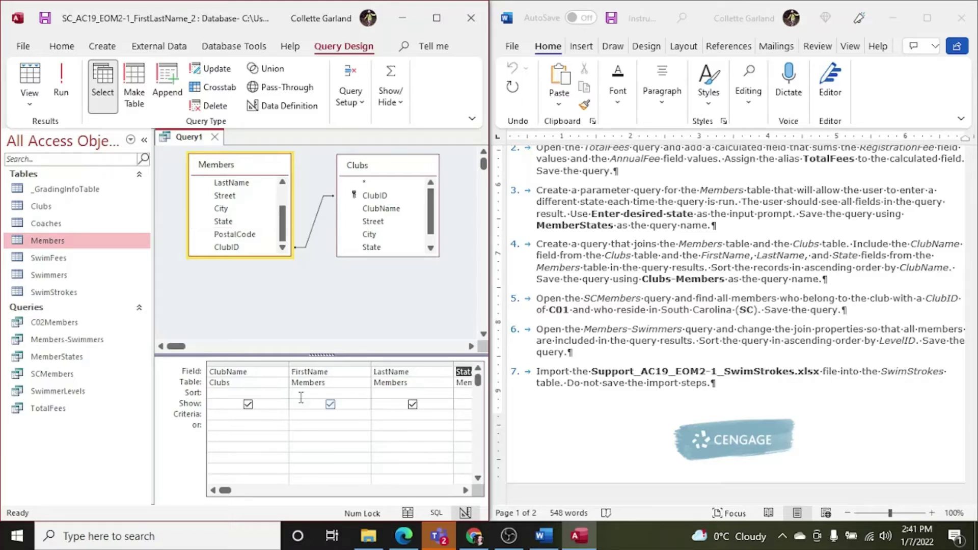
{"action": "left_click", "coordinate": [274, 393]}
{"action": "left_click", "coordinate": [281, 393]}
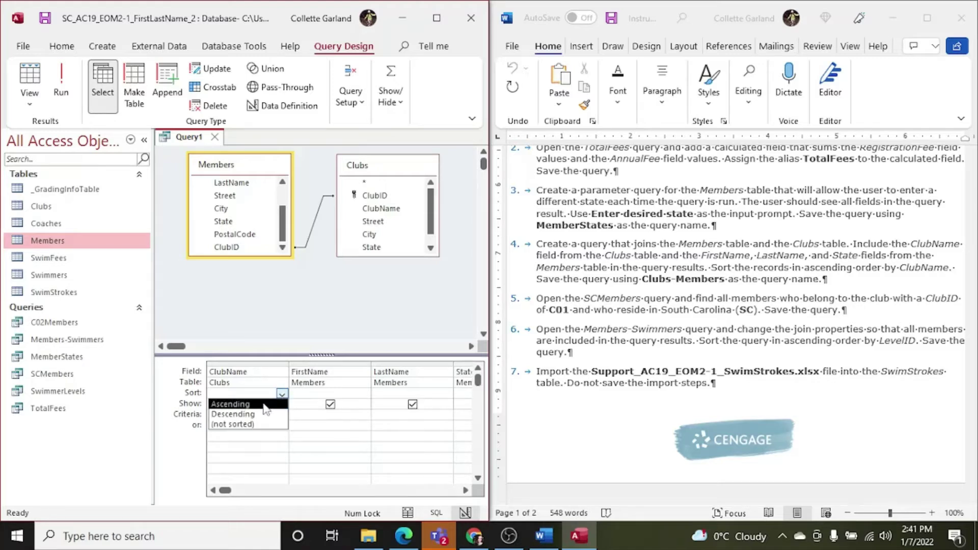
{"action": "left_click", "coordinate": [264, 404]}
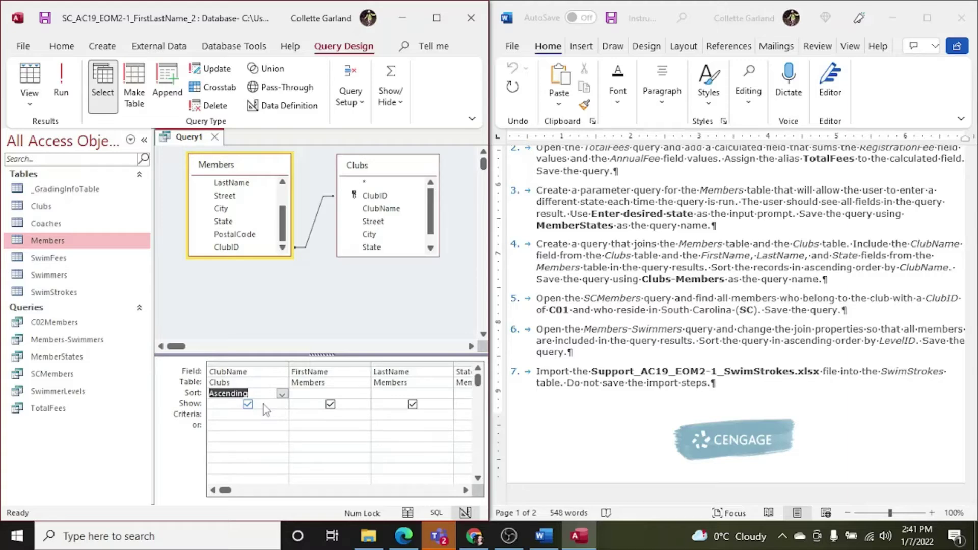
Run the Members–Clubs join query, save it as Clubs-Members, and close its tab.
{"action": "left_click", "coordinate": [62, 84]}
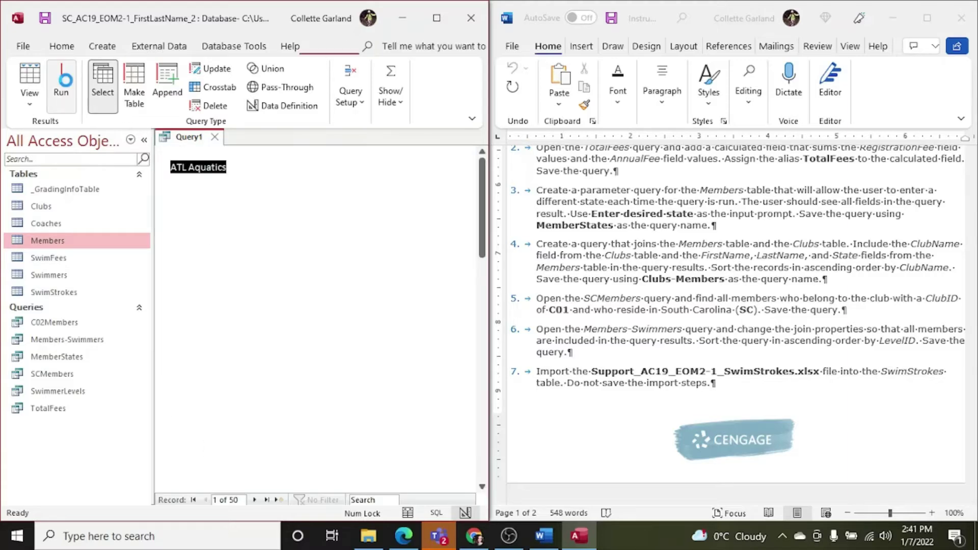
{"action": "left_click", "coordinate": [49, 24]}
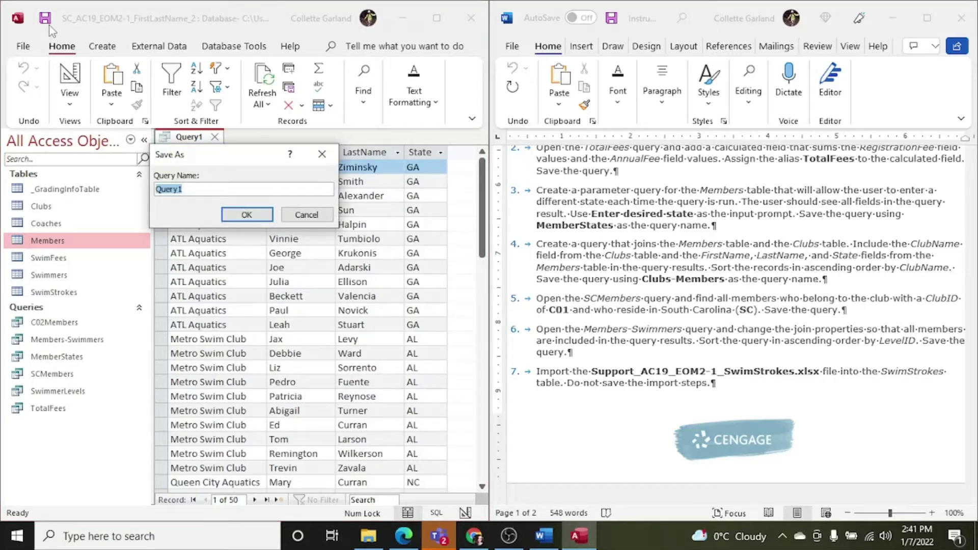
{"action": "type", "text": "Clubs-Members"}
{"action": "key", "text": "Return"}
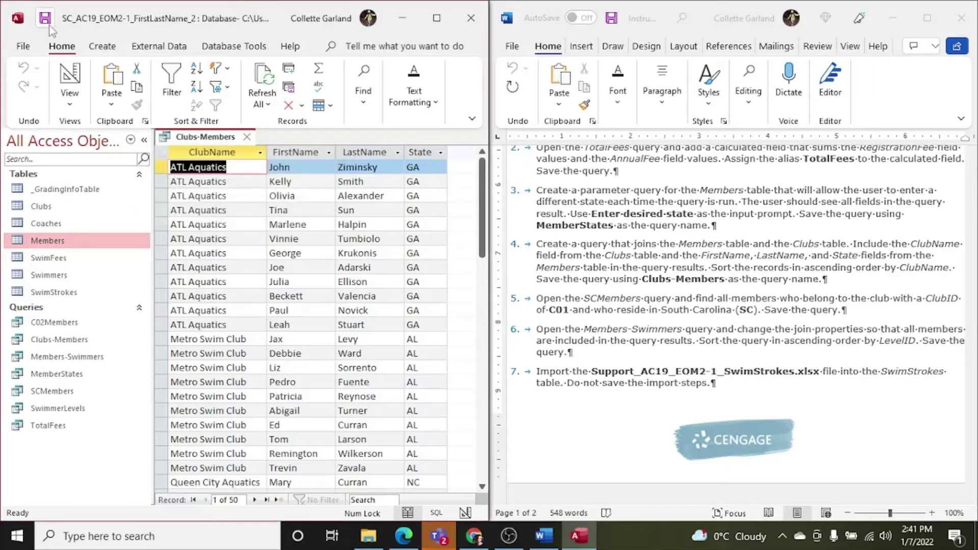
{"action": "left_click", "coordinate": [247, 137]}
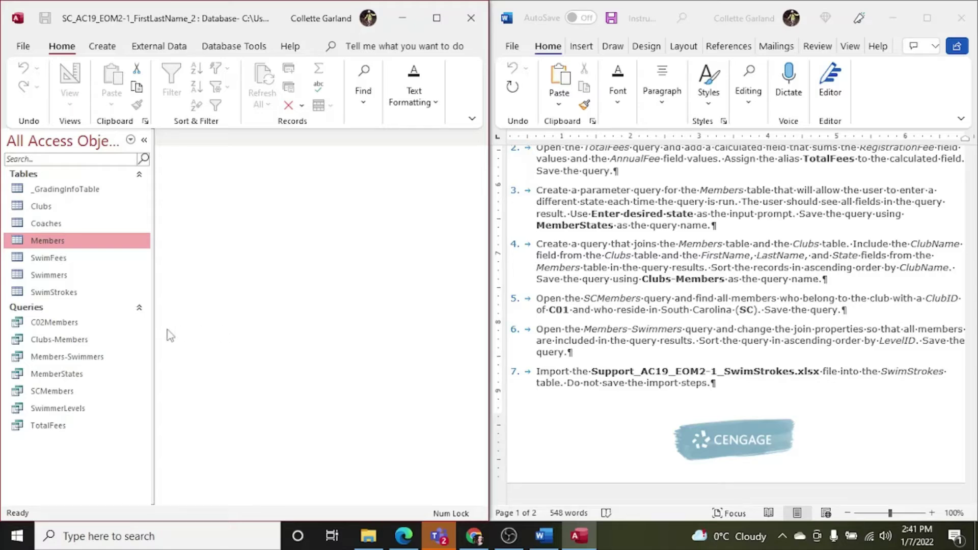
Open SCMembers in Design View, enter C01 as the ClubID criterion, and run it.
{"action": "left_click", "coordinate": [63, 393]}
{"action": "double_click", "coordinate": [63, 393]}
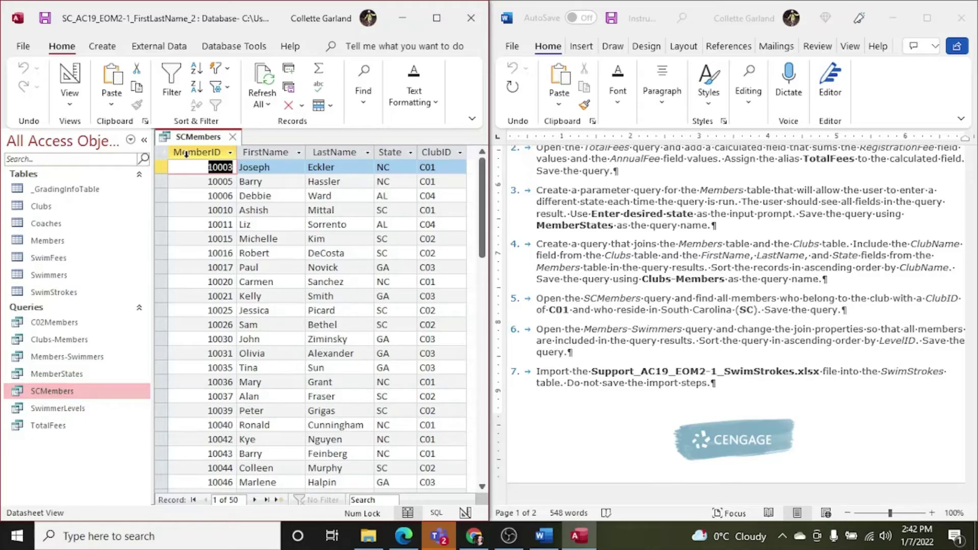
{"action": "left_click", "coordinate": [70, 76]}
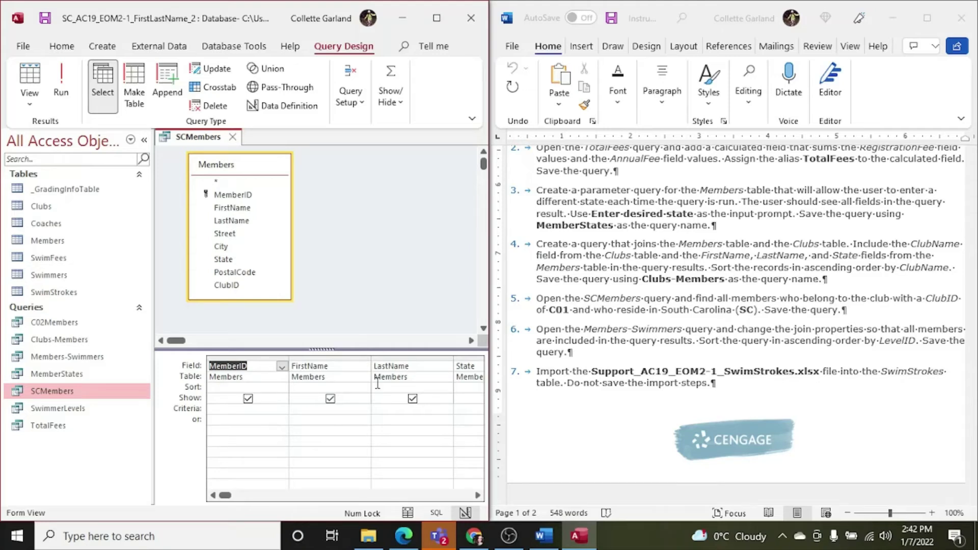
{"action": "left_click", "coordinate": [478, 496]}
{"action": "left_click", "coordinate": [478, 496]}
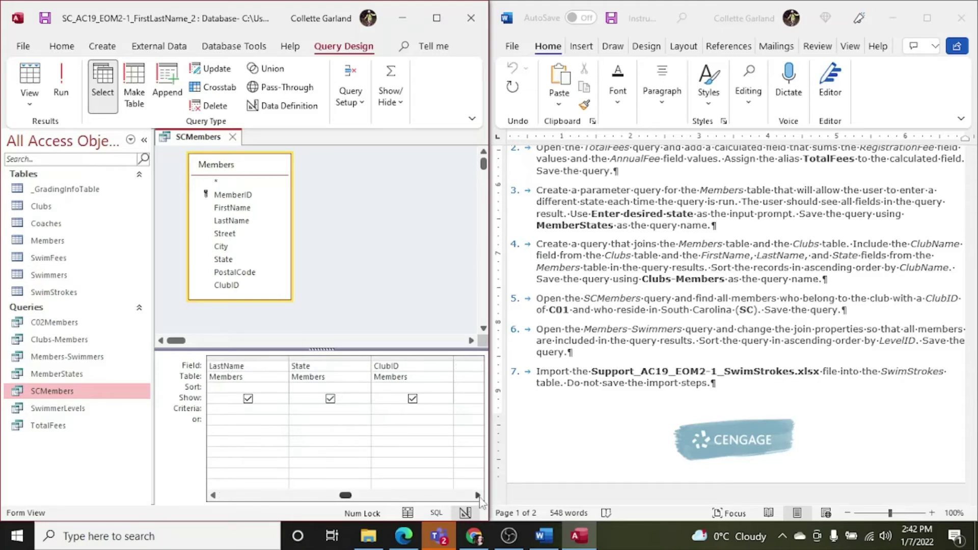
{"action": "left_click", "coordinate": [401, 409]}
{"action": "type", "text": "C01"}
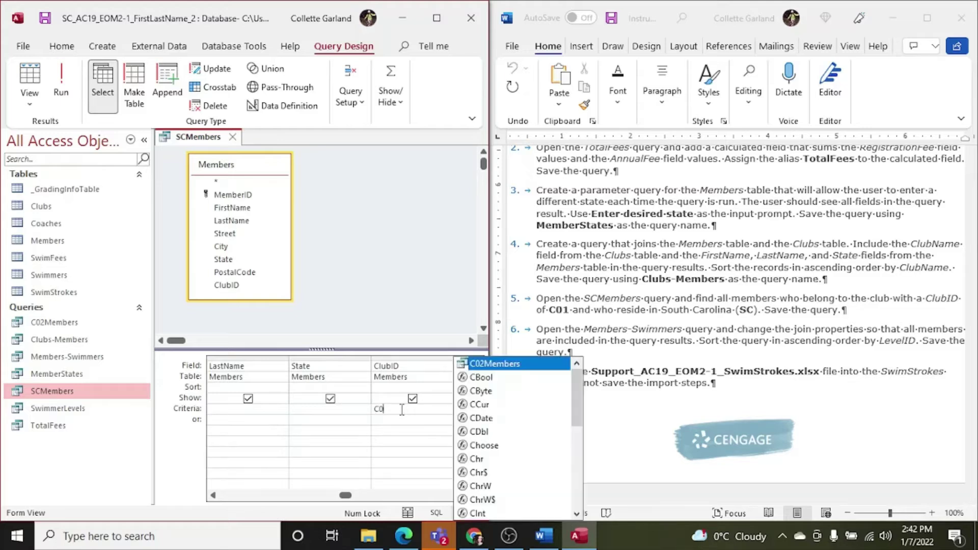
{"action": "left_click", "coordinate": [68, 95]}
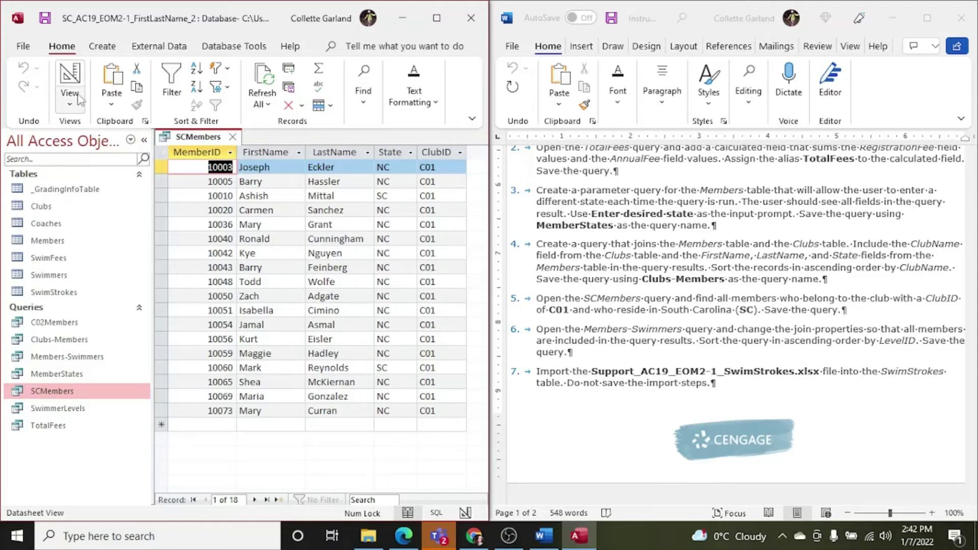
Back in design, enter SC as the State criterion, correcting a wrong autocomplete entry.
{"action": "left_click", "coordinate": [70, 77]}
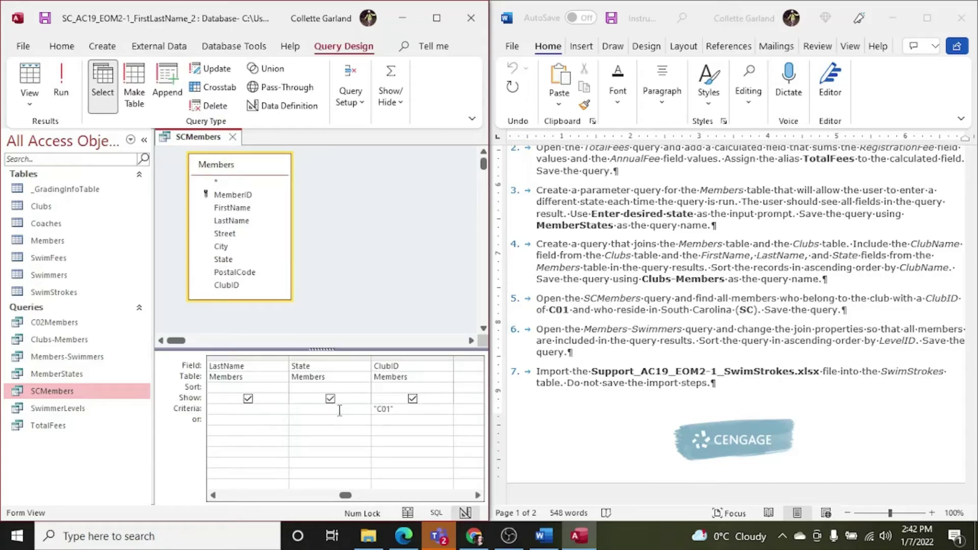
{"action": "left_click", "coordinate": [580, 309]}
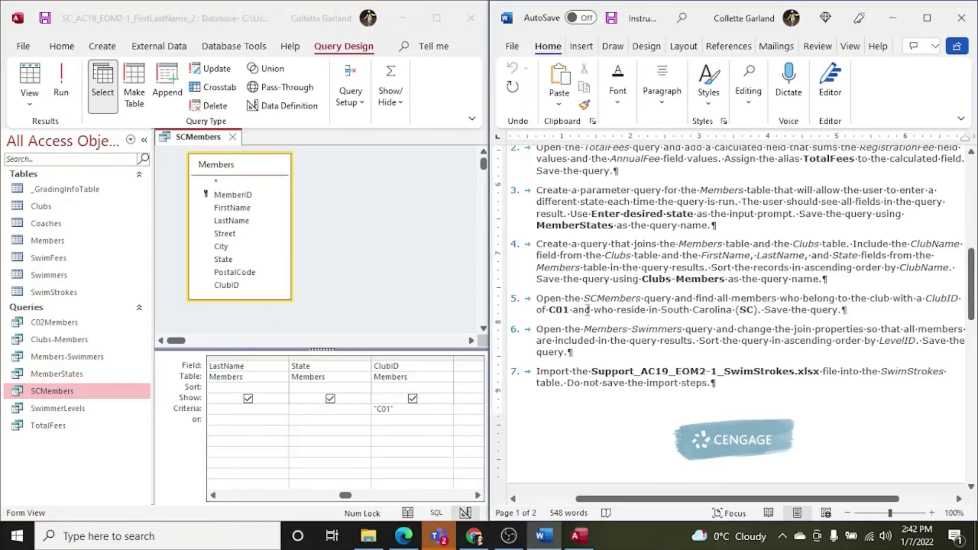
{"action": "left_click_drag", "start_coordinate": [591, 309], "coordinate": [574, 309]}
{"action": "left_click", "coordinate": [351, 409]}
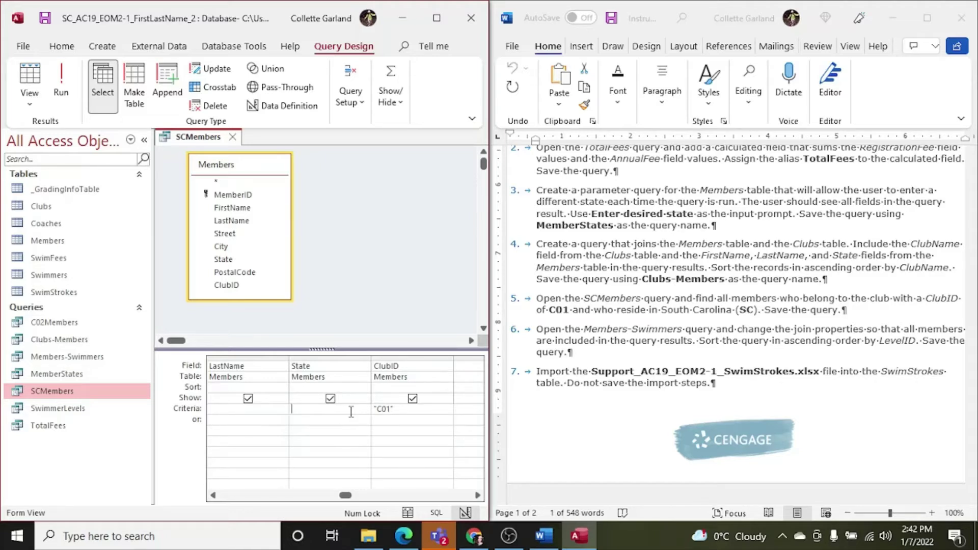
{"action": "type", "text": "[S"}
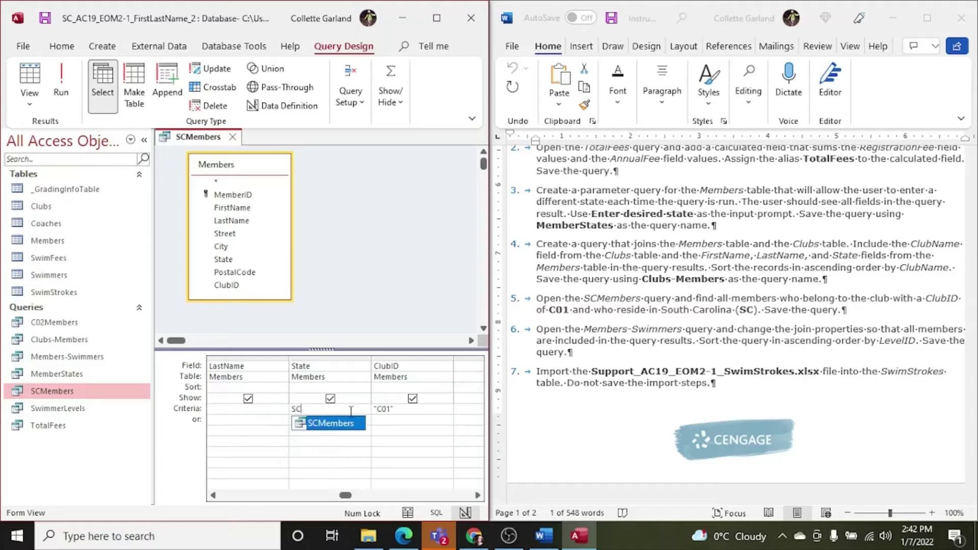
{"action": "key", "text": "Tab"}
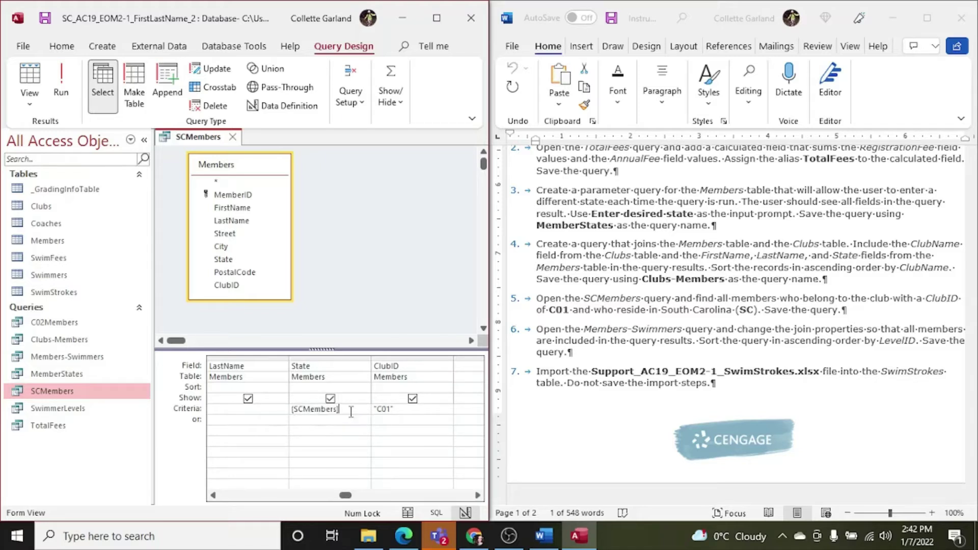
{"action": "key", "text": "BackSpace"}
{"action": "key", "text": "BackSpace"}
{"action": "key", "text": "BackSpace"}
{"action": "key", "text": "BackSpace"}
{"action": "key", "text": "BackSpace"}
{"action": "key", "text": "BackSpace"}
{"action": "key", "text": "BackSpace"}
{"action": "key", "text": "BackSpace"}
{"action": "key", "text": "BackSpace"}
{"action": "key", "text": "BackSpace"}
{"action": "key", "text": "BackSpace"}
{"action": "type", "text": "SC"}
{"action": "left_click", "coordinate": [387, 427]}
Run the query to show the two SC members of C01, close it, and dismiss the help panes.
{"action": "left_click", "coordinate": [61, 81]}
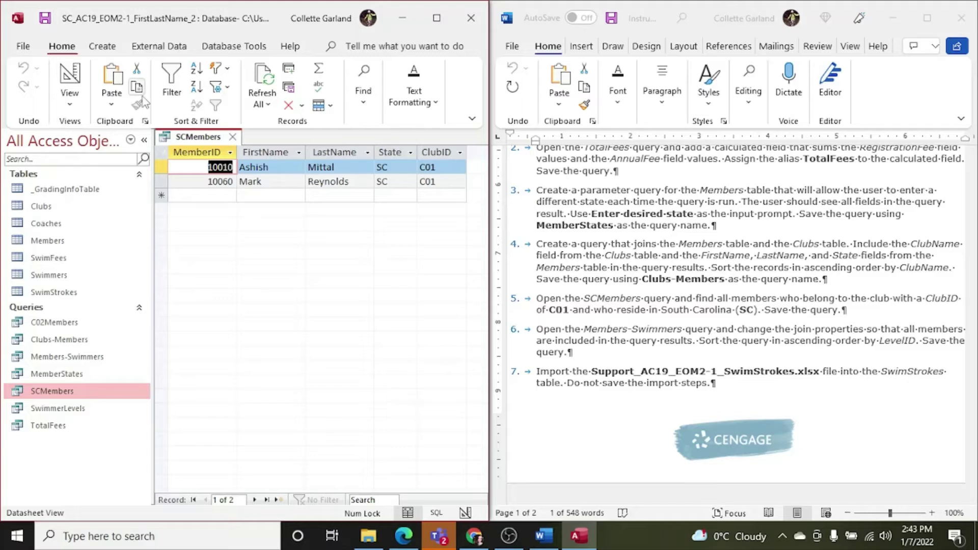
{"action": "left_click", "coordinate": [233, 138]}
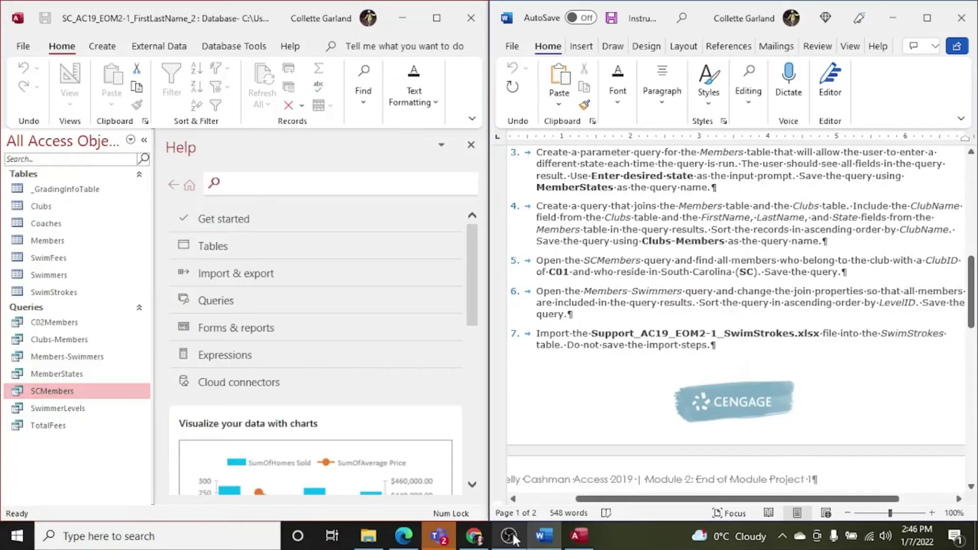
{"action": "key", "text": "F1"}
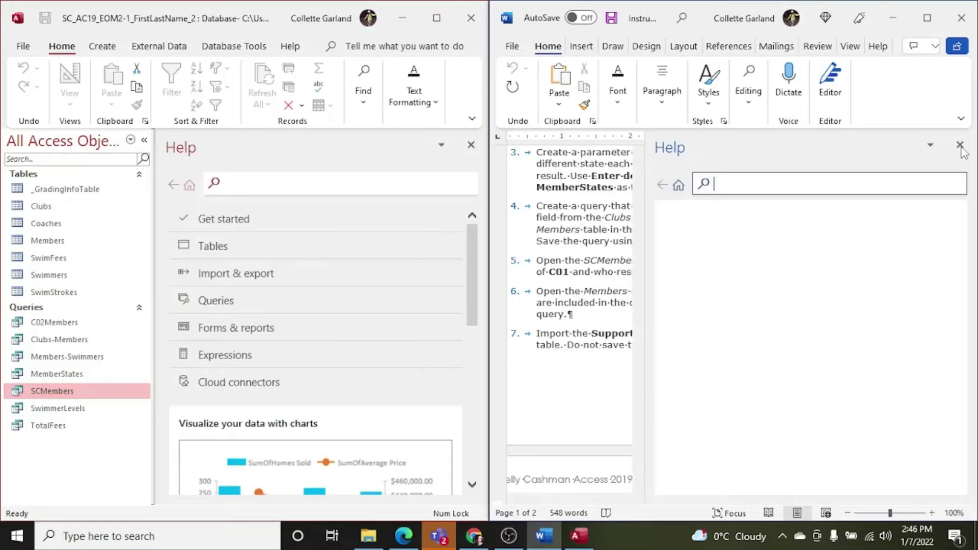
{"action": "left_click", "coordinate": [960, 145]}
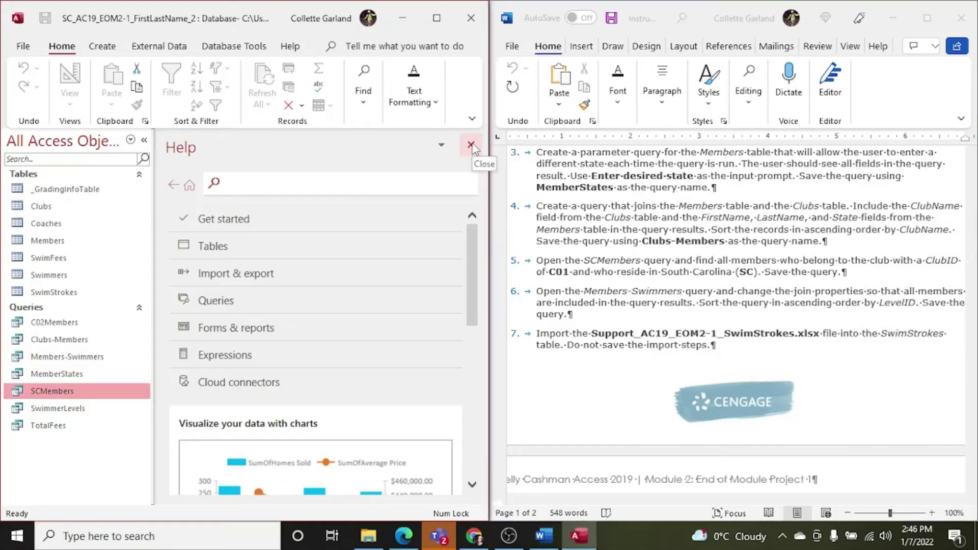
{"action": "left_click", "coordinate": [471, 146]}
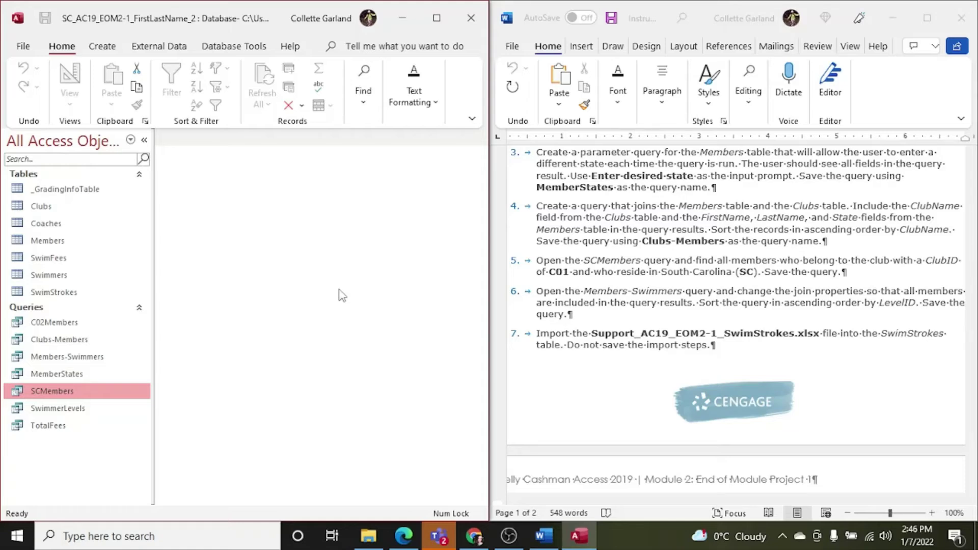
Open Members-Swimmers in Design View and open Join Properties on the Members–Swimmers join line.
{"action": "double_click", "coordinate": [94, 354]}
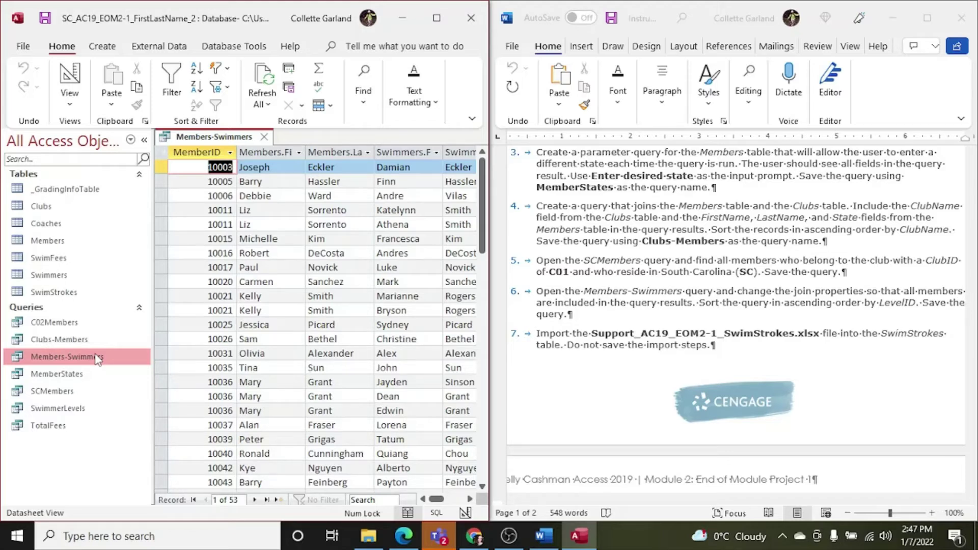
{"action": "left_click", "coordinate": [74, 79]}
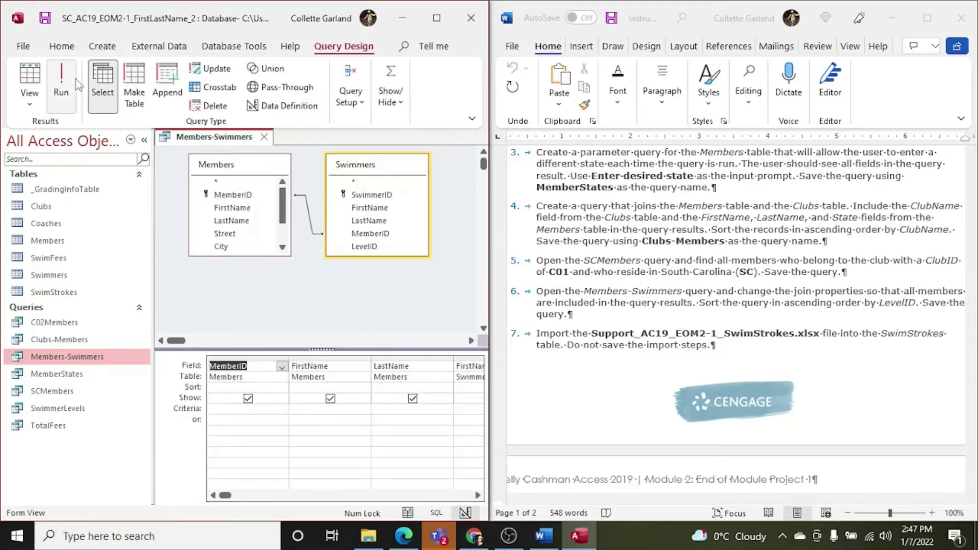
{"action": "double_click", "coordinate": [307, 214]}
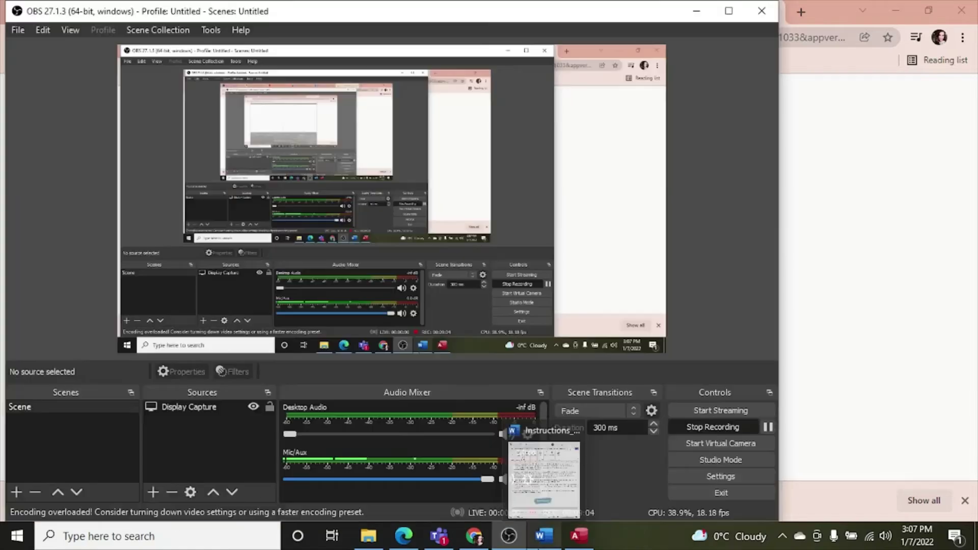
Change the join to include all Members records, run the query to check, and close it.
{"action": "left_click", "coordinate": [544, 536]}
{"action": "left_click", "coordinate": [579, 536]}
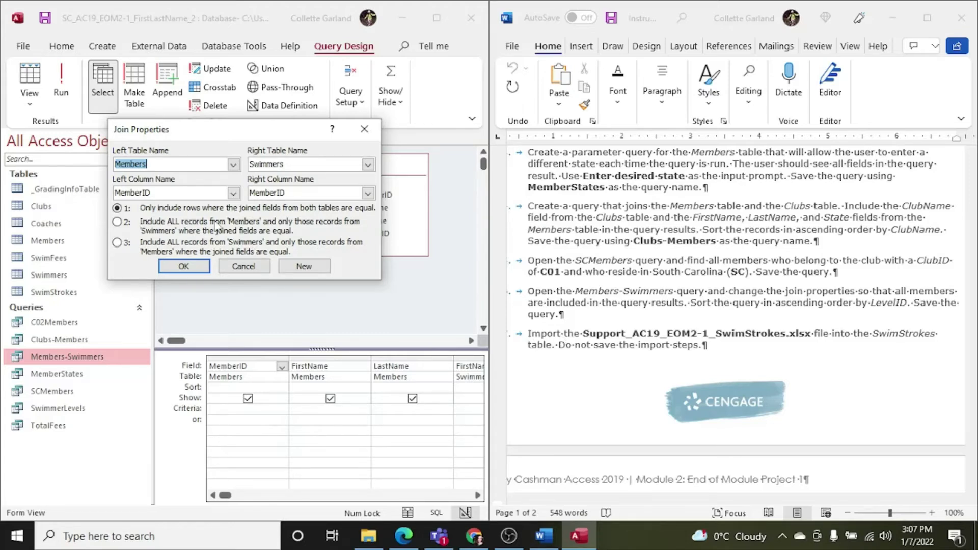
{"action": "left_click", "coordinate": [118, 222]}
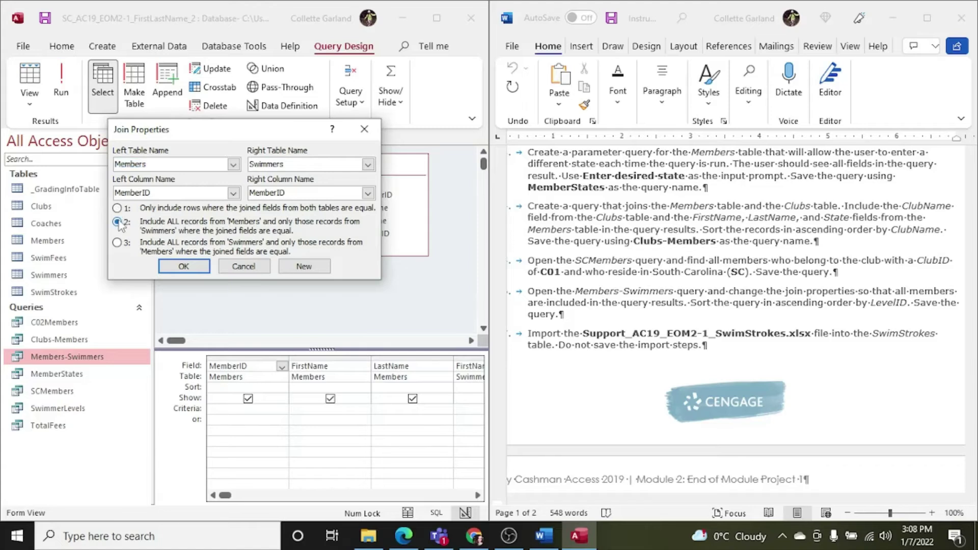
{"action": "left_click", "coordinate": [183, 267]}
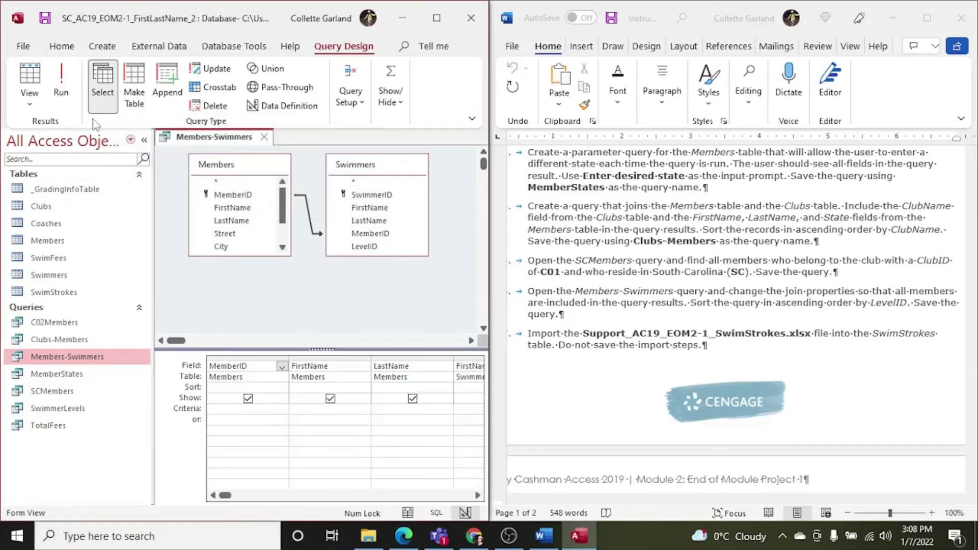
{"action": "left_click", "coordinate": [60, 81]}
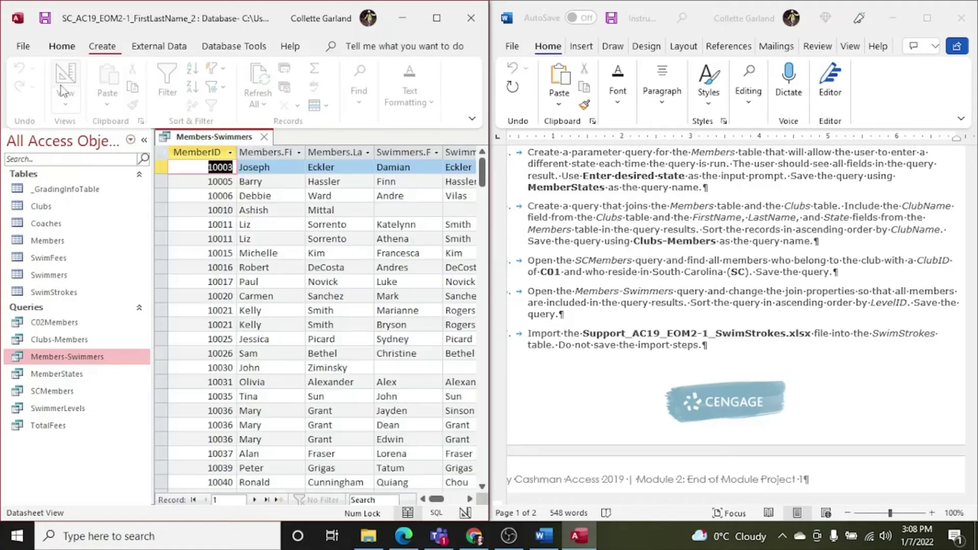
{"action": "left_click", "coordinate": [264, 137]}
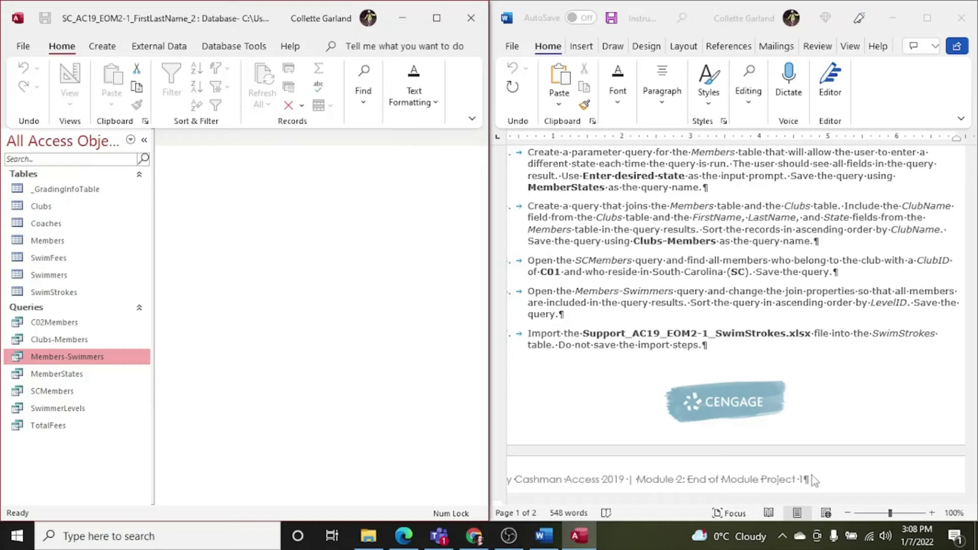
Select the SwimStrokes table and start an Excel spreadsheet import from External Data > New Data Source.
{"action": "left_click", "coordinate": [782, 447]}
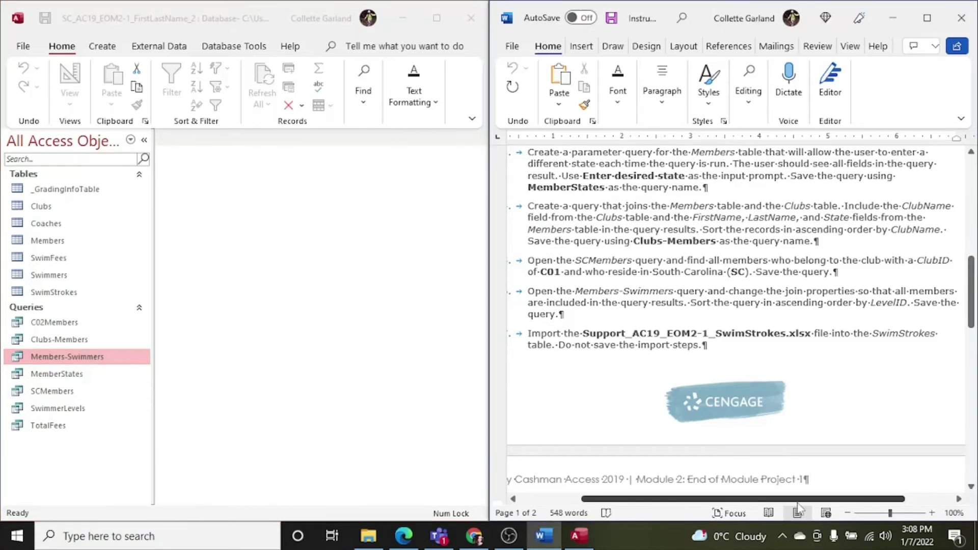
{"action": "left_click_drag", "start_coordinate": [797, 502], "coordinate": [792, 502]}
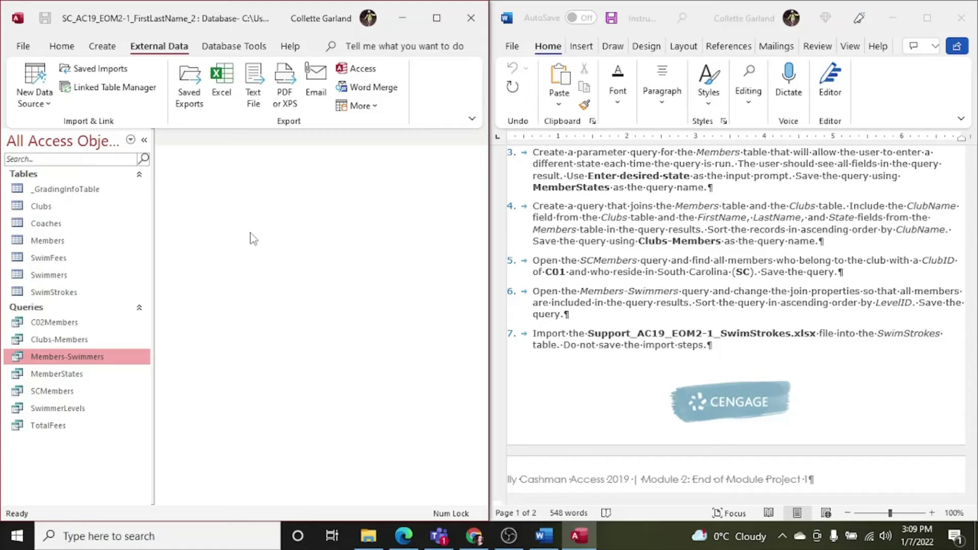
{"action": "left_click", "coordinate": [44, 293]}
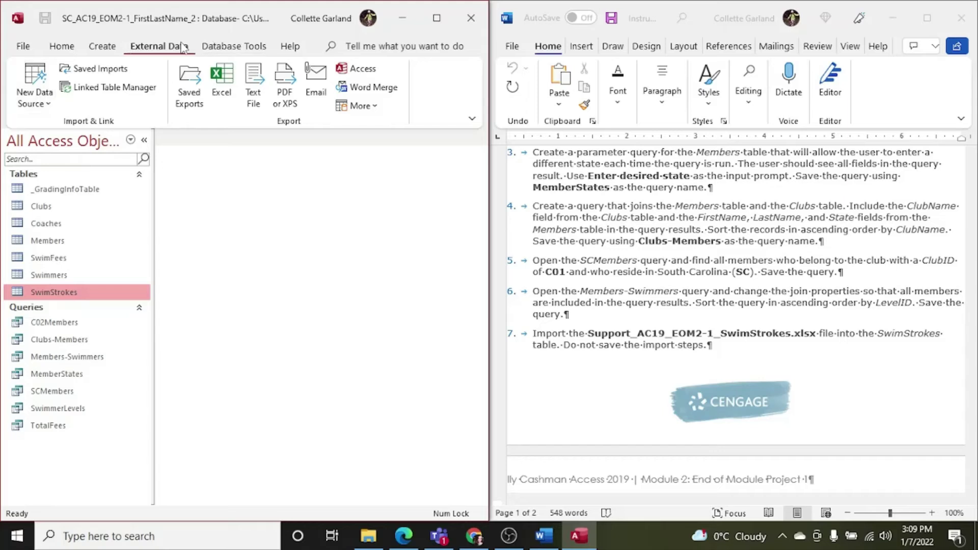
{"action": "left_click", "coordinate": [35, 89]}
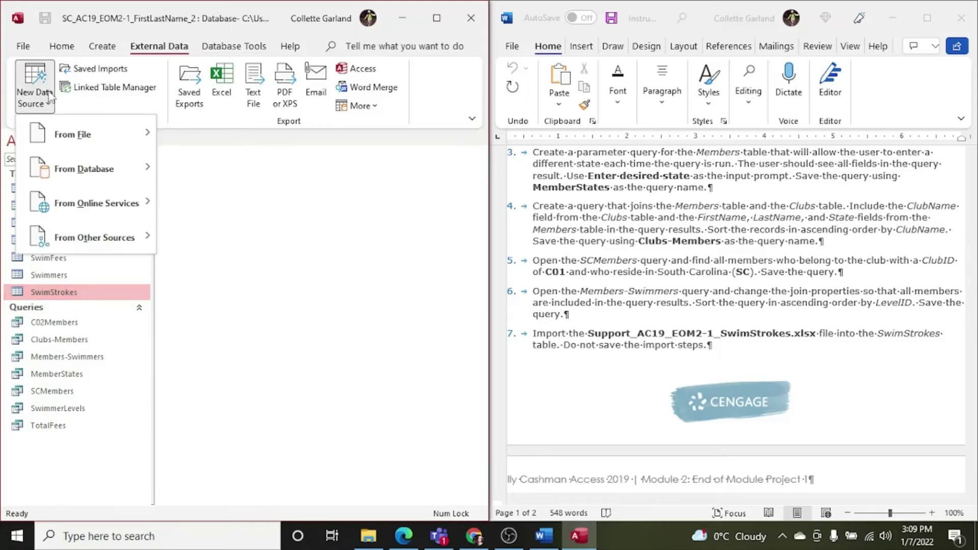
{"action": "mouse_move", "coordinate": [100, 143]}
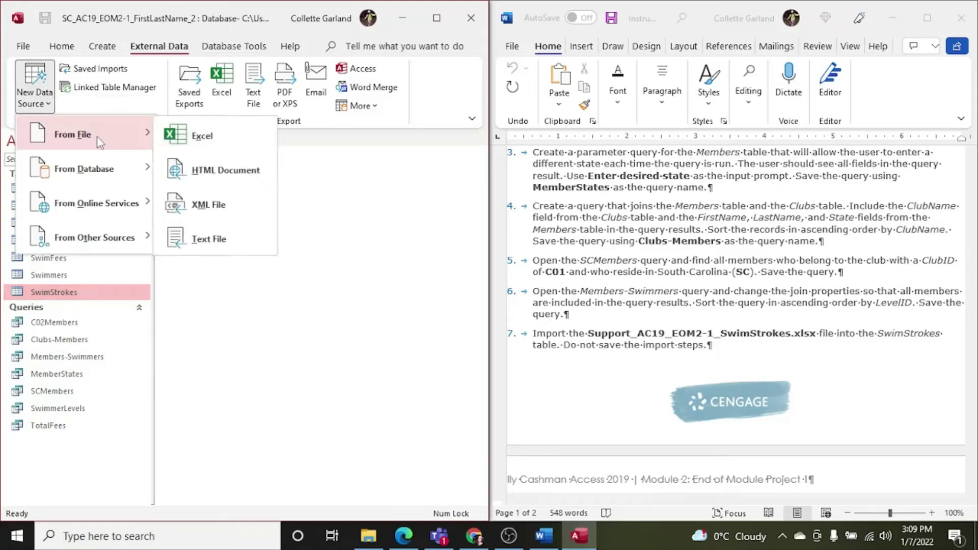
{"action": "left_click", "coordinate": [230, 147]}
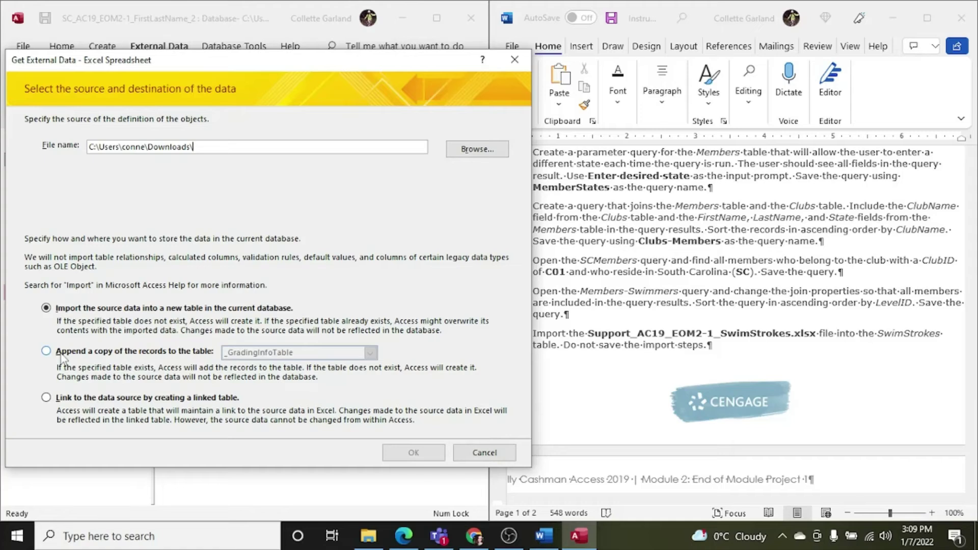
Set the import to append to SwimStrokes from the Swimstrokes spreadsheet in Downloads.
{"action": "left_click", "coordinate": [59, 354]}
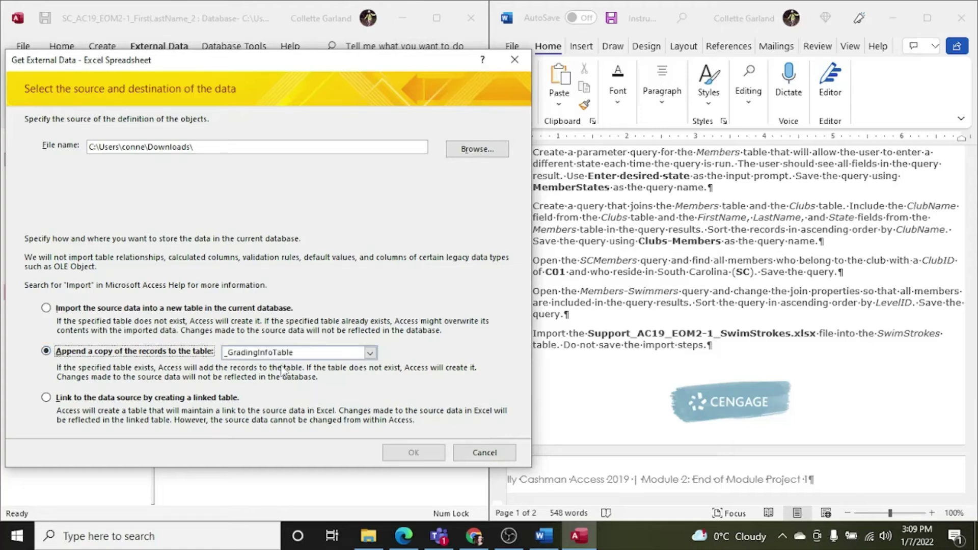
{"action": "left_click", "coordinate": [328, 357]}
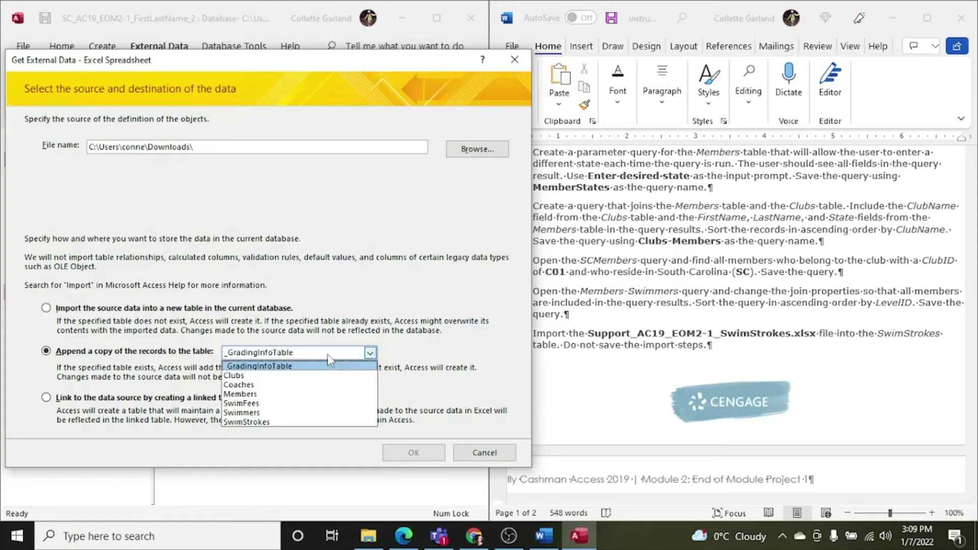
{"action": "left_click", "coordinate": [247, 423]}
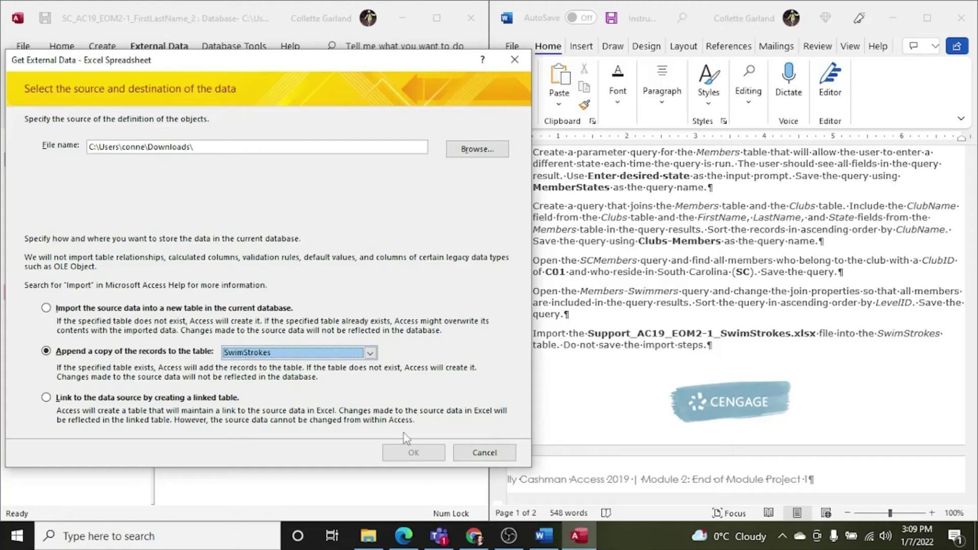
{"action": "left_click", "coordinate": [460, 143]}
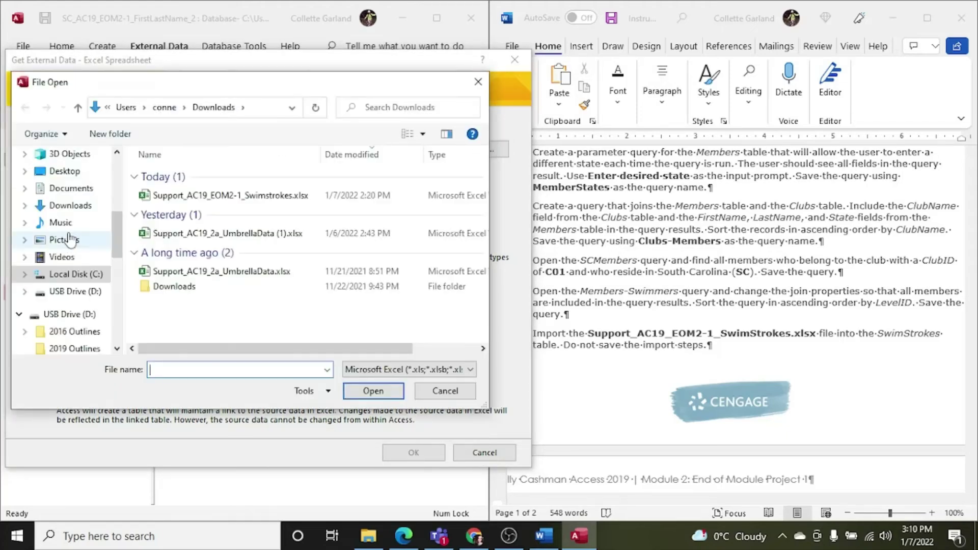
{"action": "left_click", "coordinate": [71, 206]}
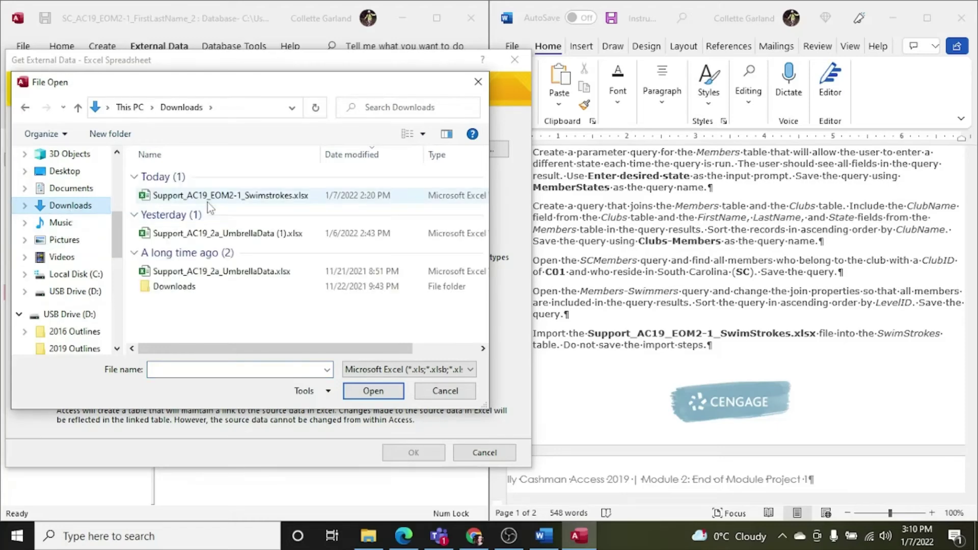
{"action": "double_click", "coordinate": [206, 197]}
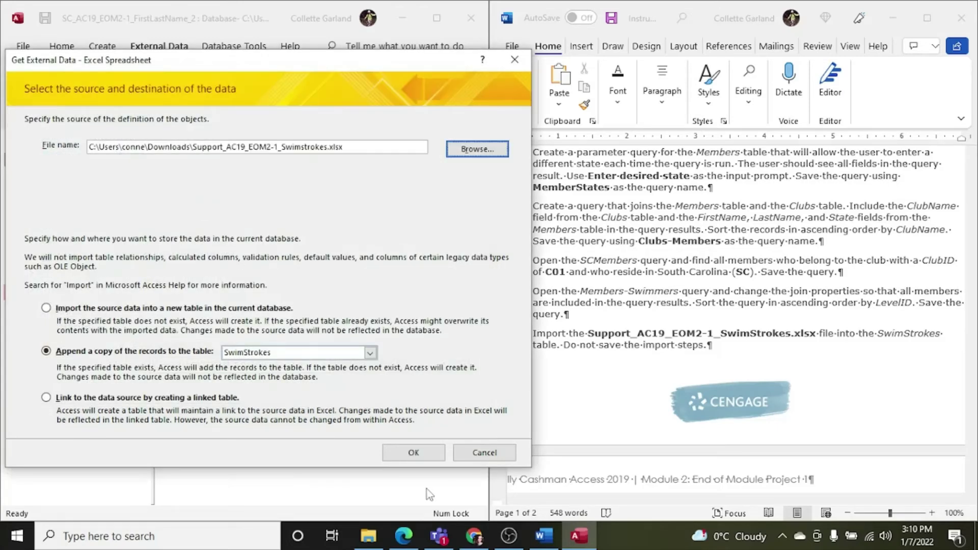
{"action": "left_click", "coordinate": [414, 453]}
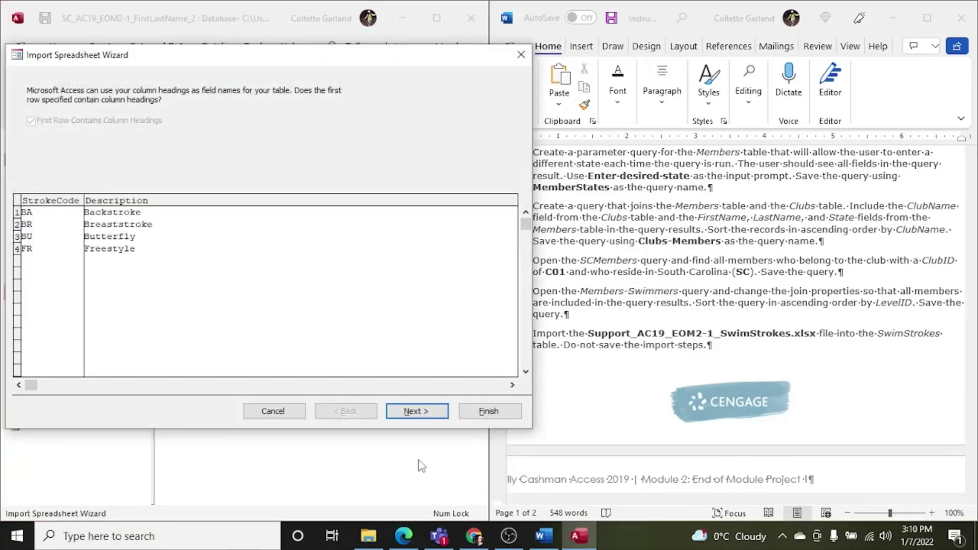
Finish the import without saving its steps, then open and close SwimStrokes to verify the records.
{"action": "left_click", "coordinate": [426, 414]}
{"action": "left_click", "coordinate": [426, 413]}
{"action": "left_click", "coordinate": [426, 413]}
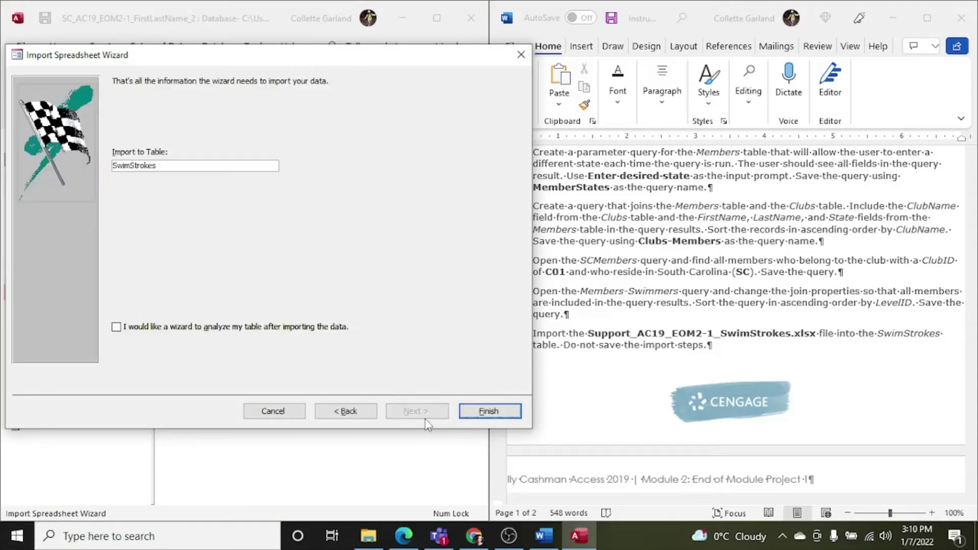
{"action": "left_click", "coordinate": [479, 413]}
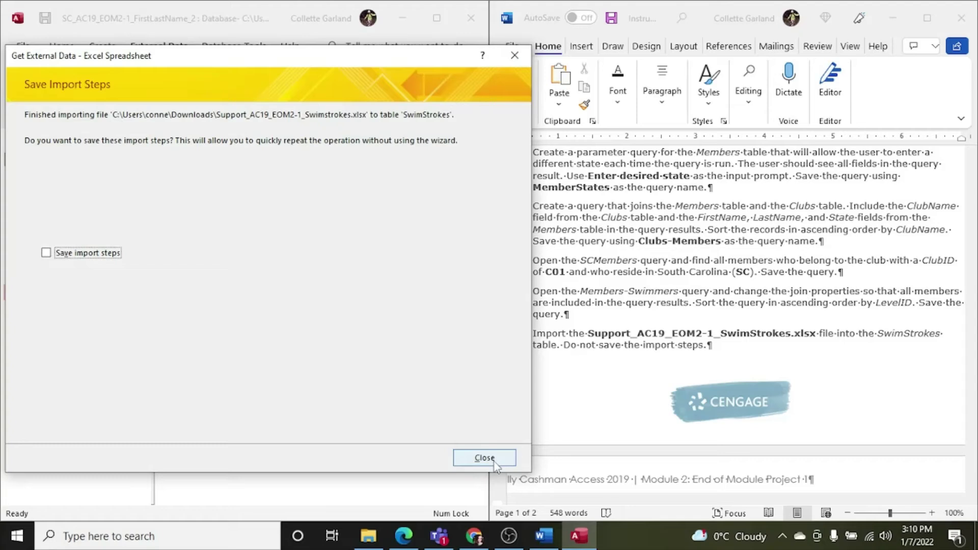
{"action": "left_click", "coordinate": [485, 458]}
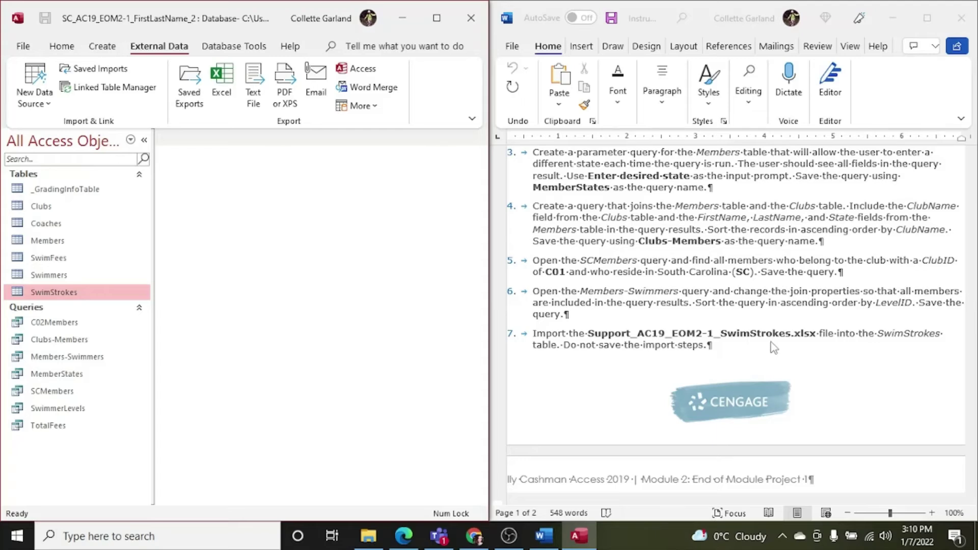
{"action": "double_click", "coordinate": [69, 293]}
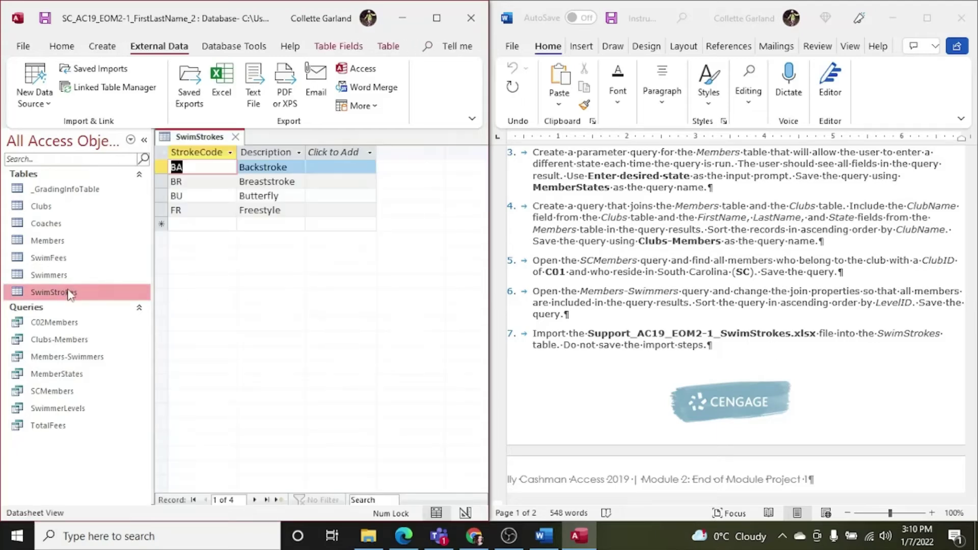
{"action": "left_click", "coordinate": [235, 137]}
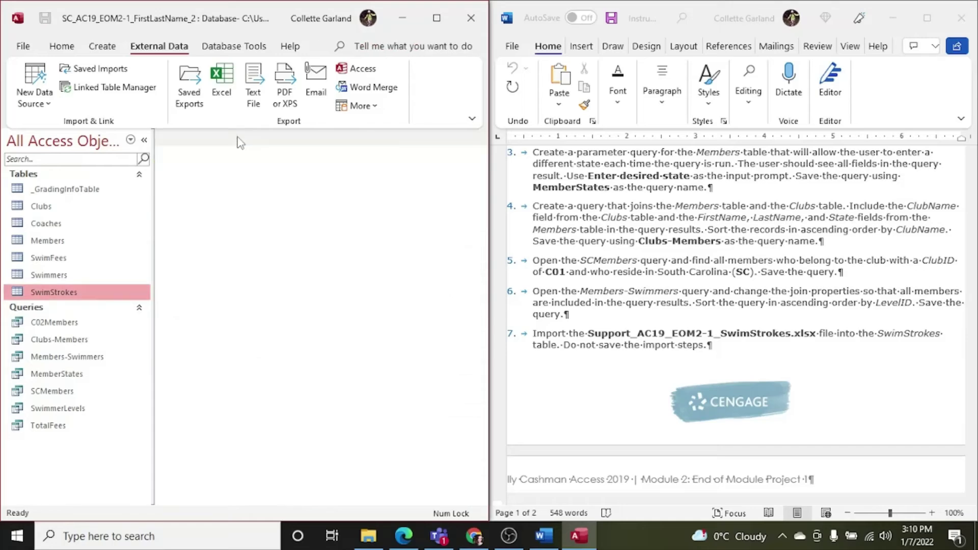
Open SwimmerLevels in Design View and drag LastName ahead of FirstName, right after SwimmerID.
{"action": "left_click", "coordinate": [579, 322]}
{"action": "scroll", "coordinate": [579, 321], "scroll_direction": "down", "scroll_amount": 5}
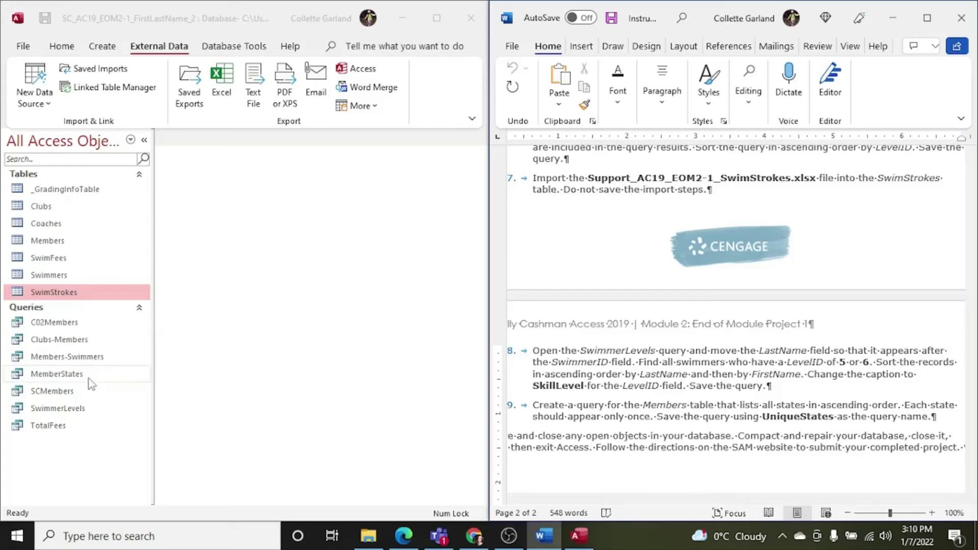
{"action": "double_click", "coordinate": [69, 410]}
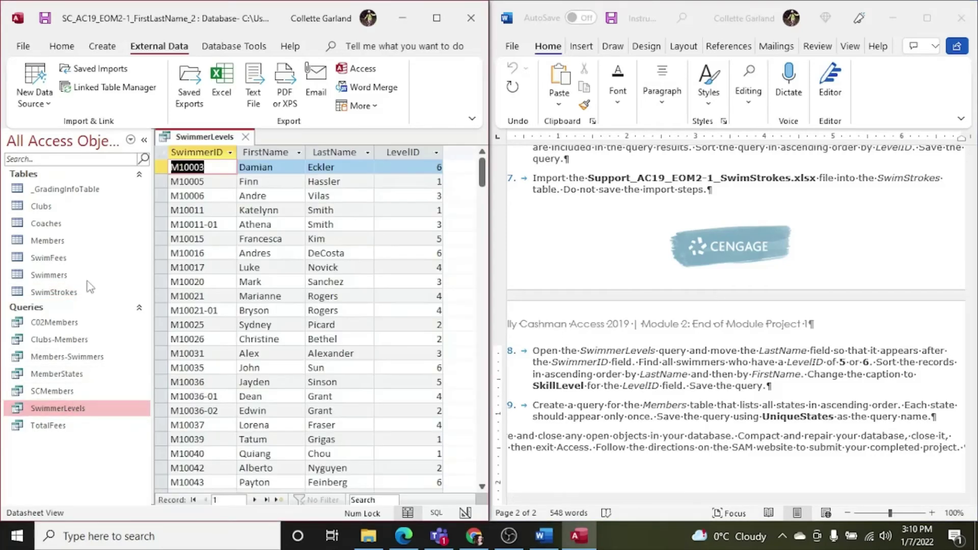
{"action": "left_click", "coordinate": [63, 47]}
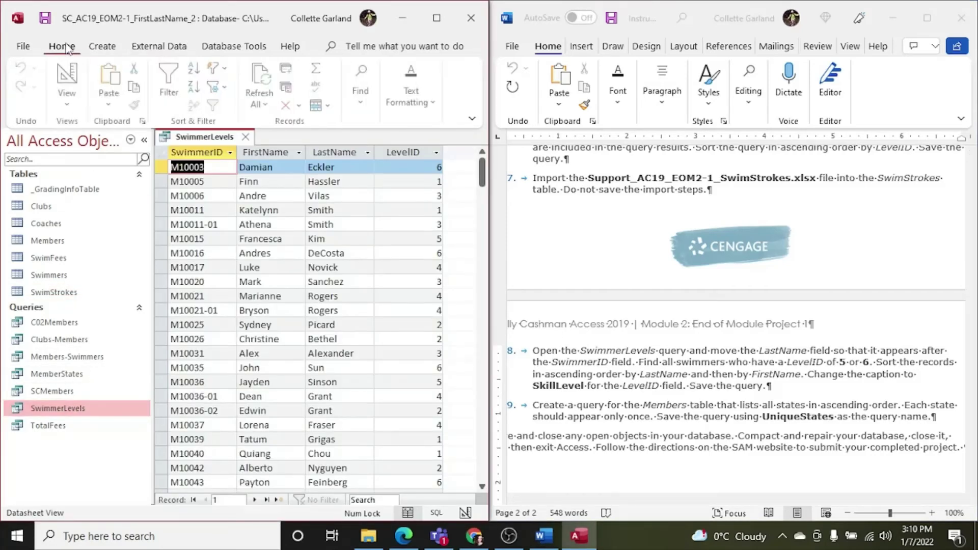
{"action": "left_click", "coordinate": [70, 76]}
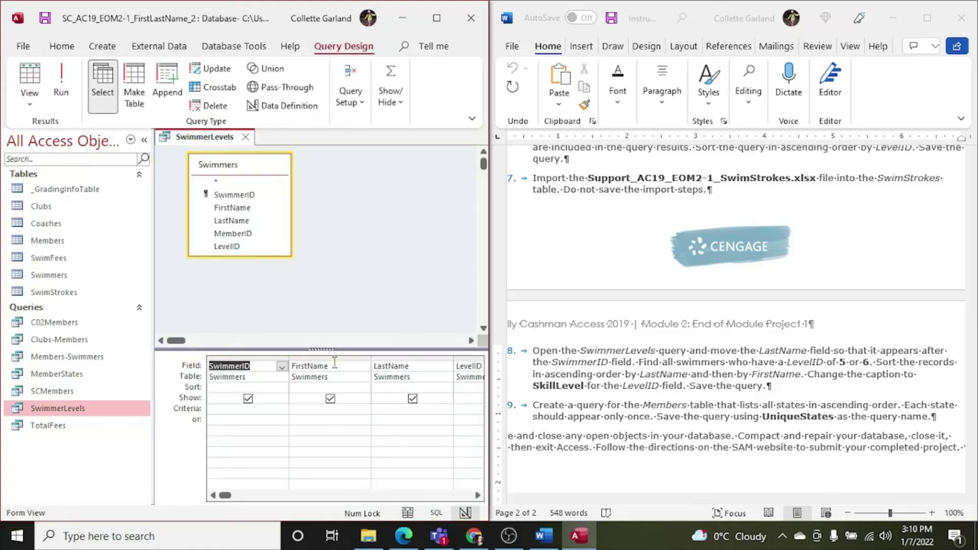
{"action": "left_click", "coordinate": [378, 358]}
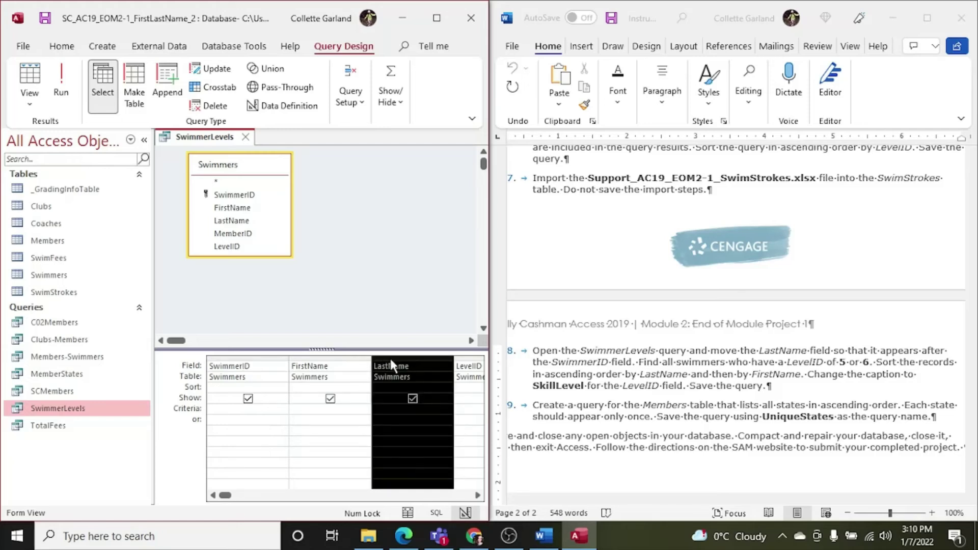
{"action": "left_click_drag", "start_coordinate": [389, 356], "coordinate": [349, 360]}
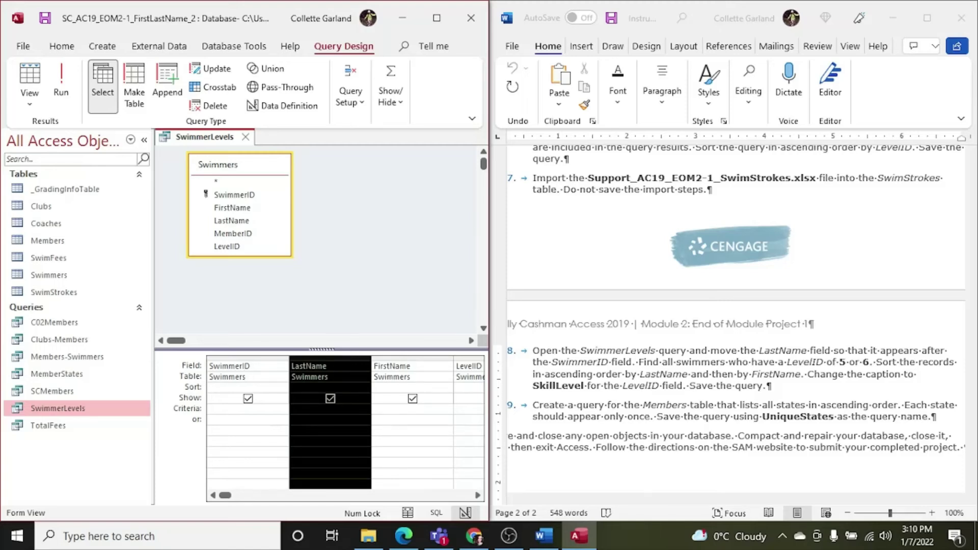
Enter 5 as the LevelID criterion with 6 in the or row.
{"action": "left_click", "coordinate": [467, 407]}
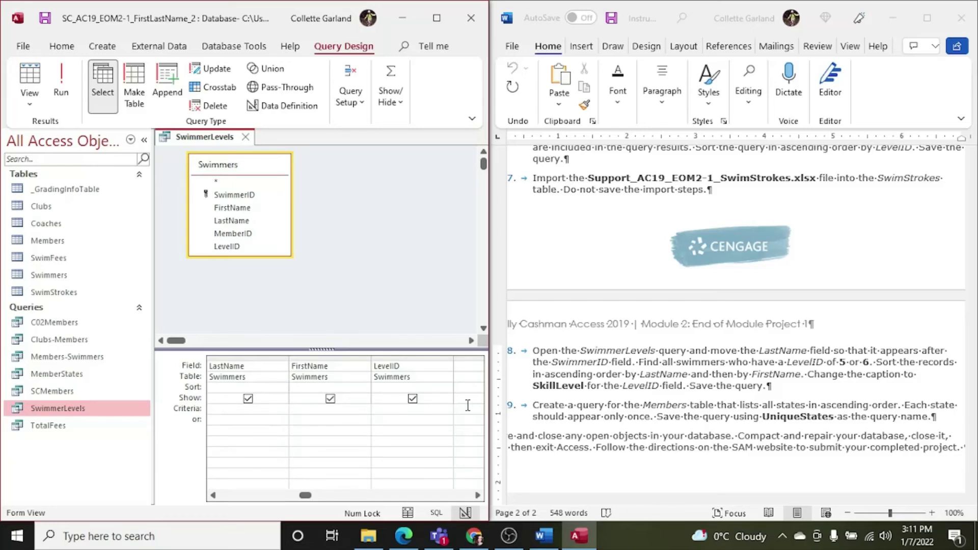
{"action": "type", "text": "5"}
{"action": "left_click", "coordinate": [441, 418]}
{"action": "type", "text": "6"}
Sort LastName then FirstName ascending, and select the LevelID column.
{"action": "left_click", "coordinate": [260, 388]}
{"action": "left_click", "coordinate": [282, 388]}
{"action": "left_click", "coordinate": [261, 400]}
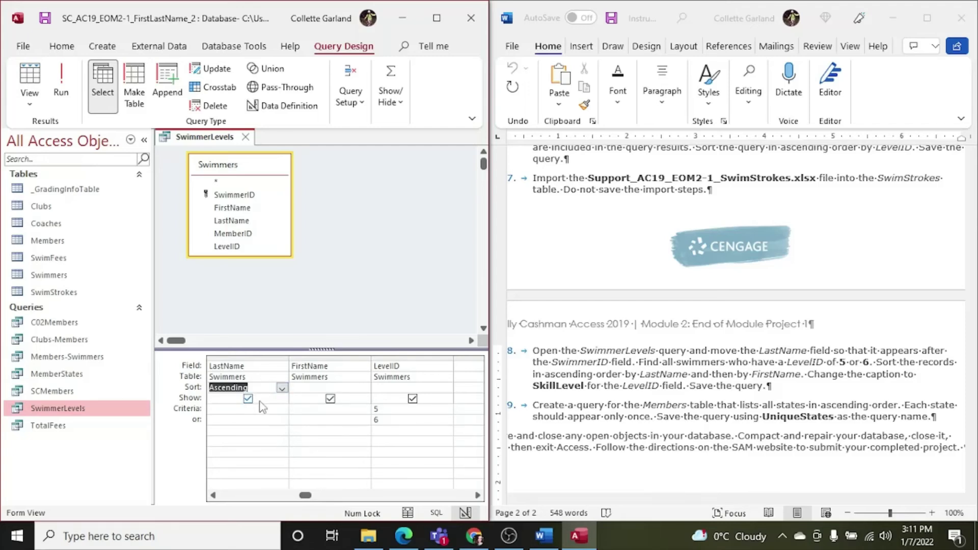
{"action": "left_click", "coordinate": [325, 389]}
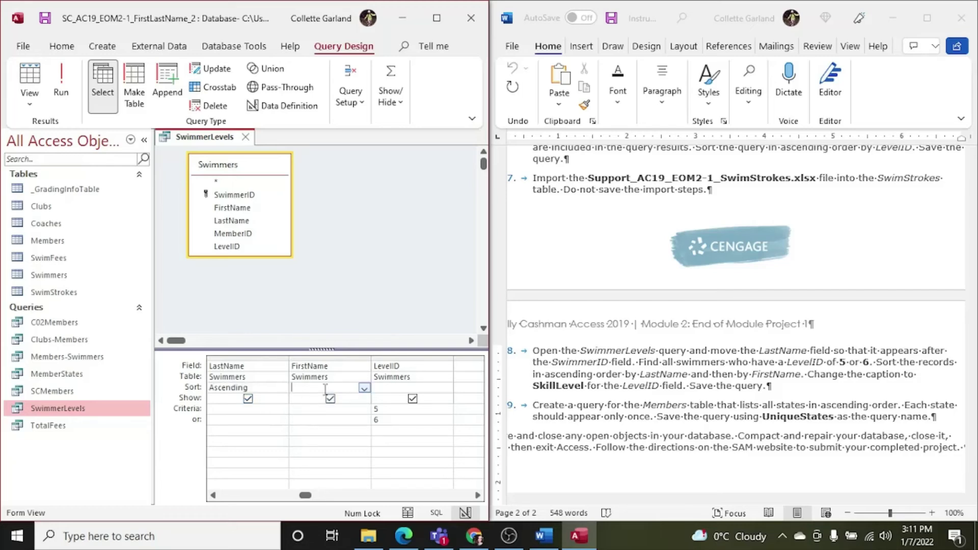
{"action": "left_click", "coordinate": [365, 388]}
{"action": "left_click", "coordinate": [345, 400]}
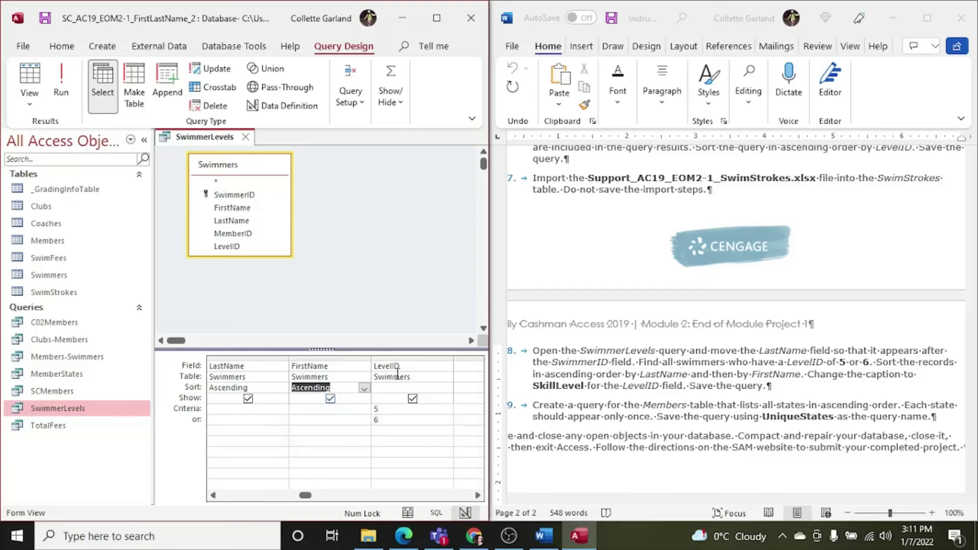
{"action": "left_click", "coordinate": [411, 358]}
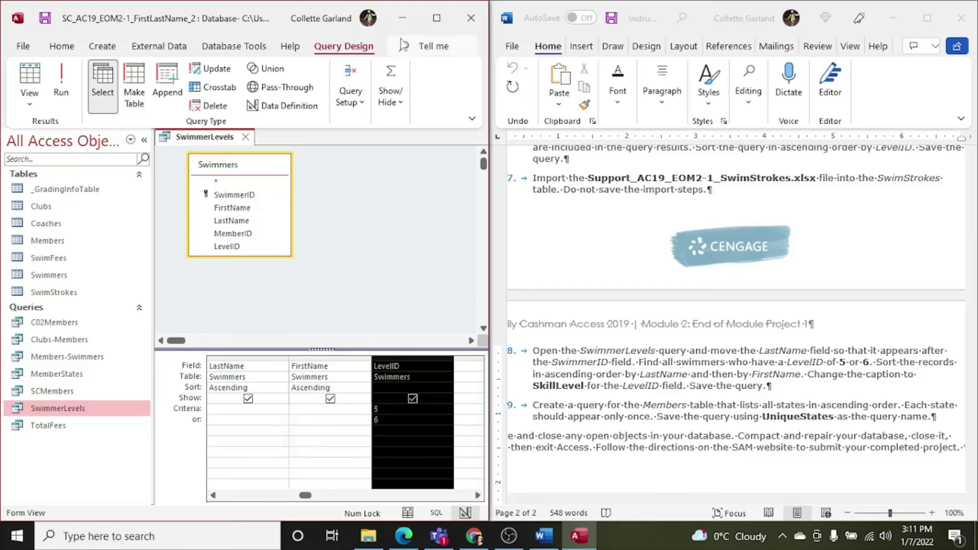
Maximize Access and set the LevelID field's Caption property to SkillLevel.
{"action": "left_click", "coordinate": [437, 21]}
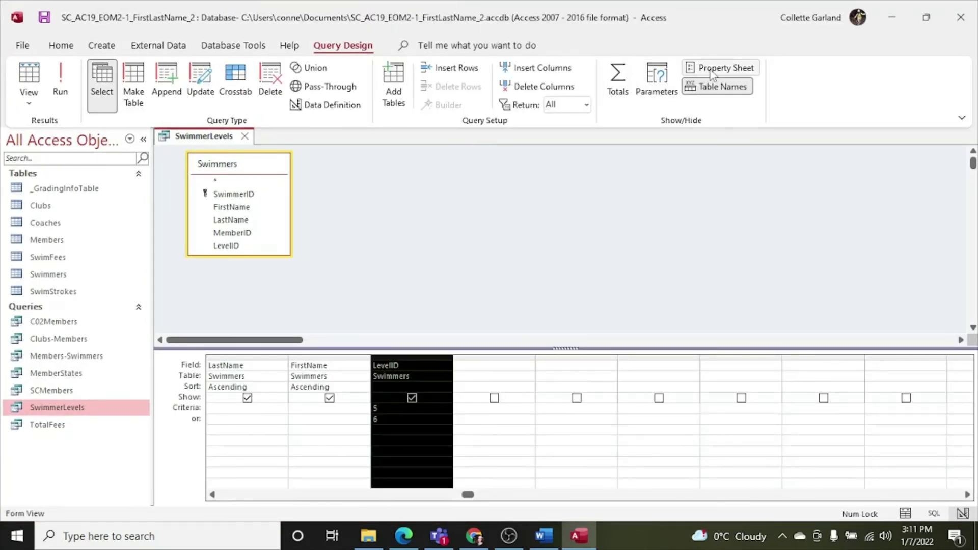
{"action": "left_click", "coordinate": [712, 74]}
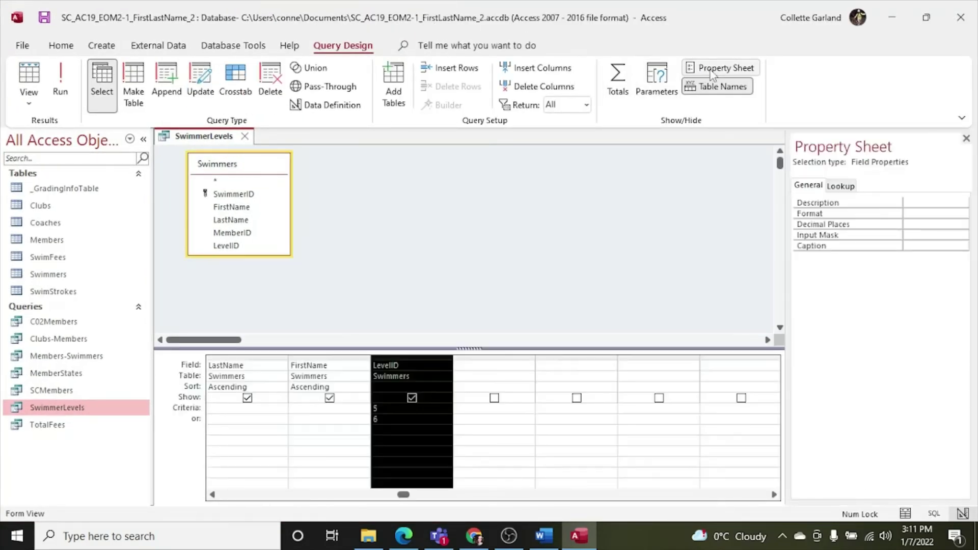
{"action": "left_click", "coordinate": [910, 245]}
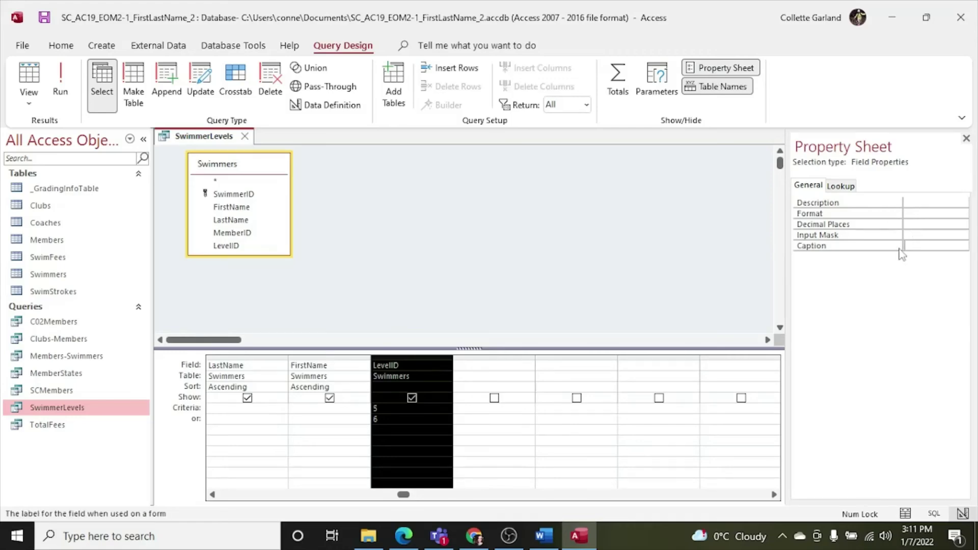
{"action": "left_click", "coordinate": [555, 535]}
{"action": "left_click", "coordinate": [554, 536]}
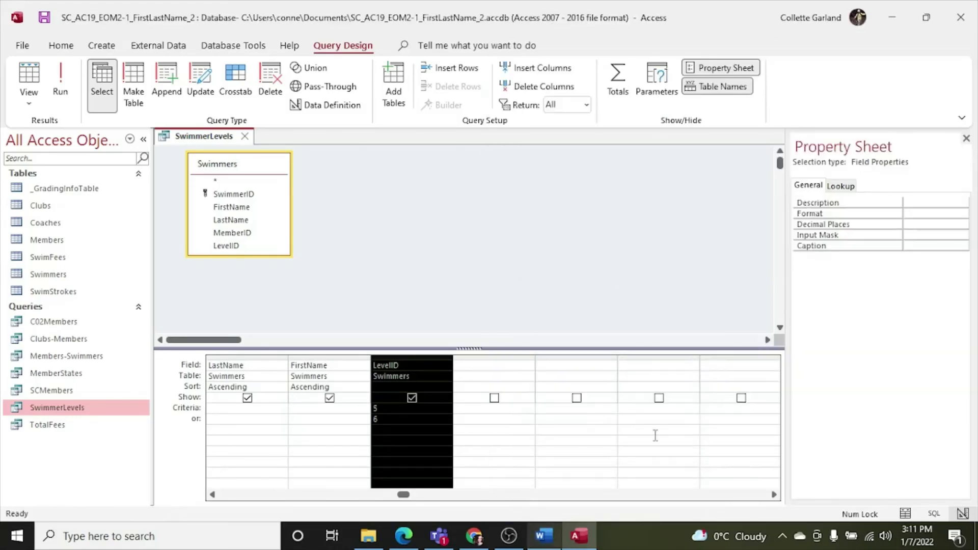
{"action": "left_click", "coordinate": [920, 244]}
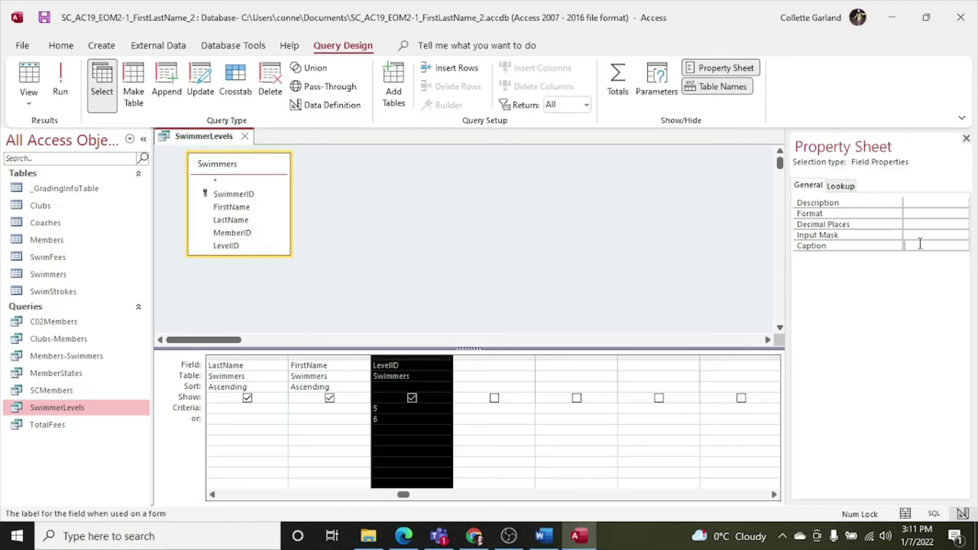
{"action": "type", "text": "SkillLevel"}
{"action": "key", "text": "Return"}
{"action": "left_click", "coordinate": [966, 139]}
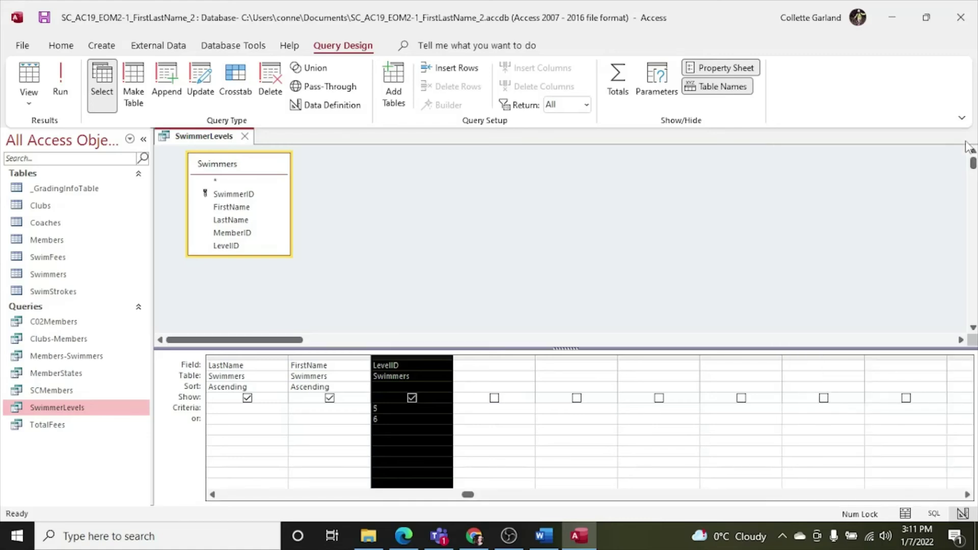
Check the instructions, then close the SwimmerLevels query.
{"action": "left_click", "coordinate": [544, 536]}
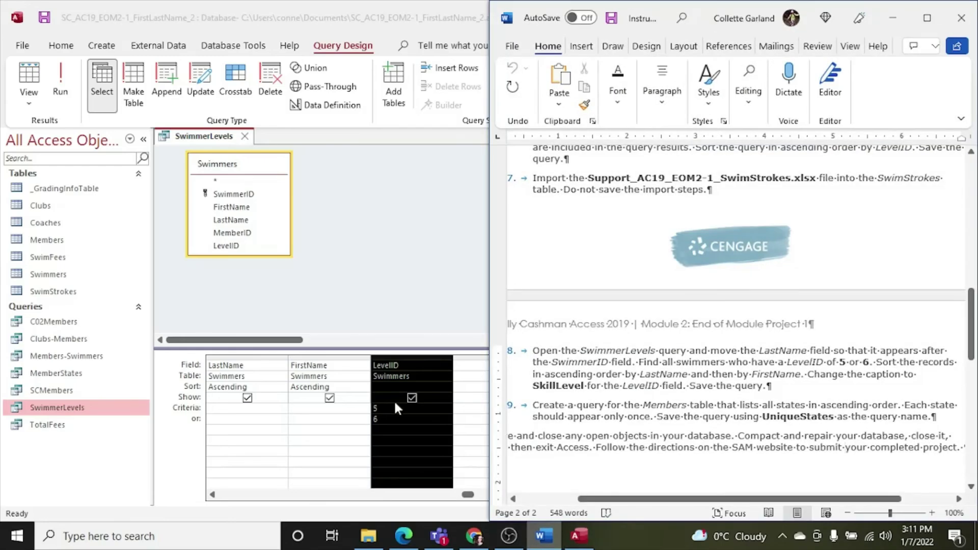
{"action": "left_click", "coordinate": [48, 24]}
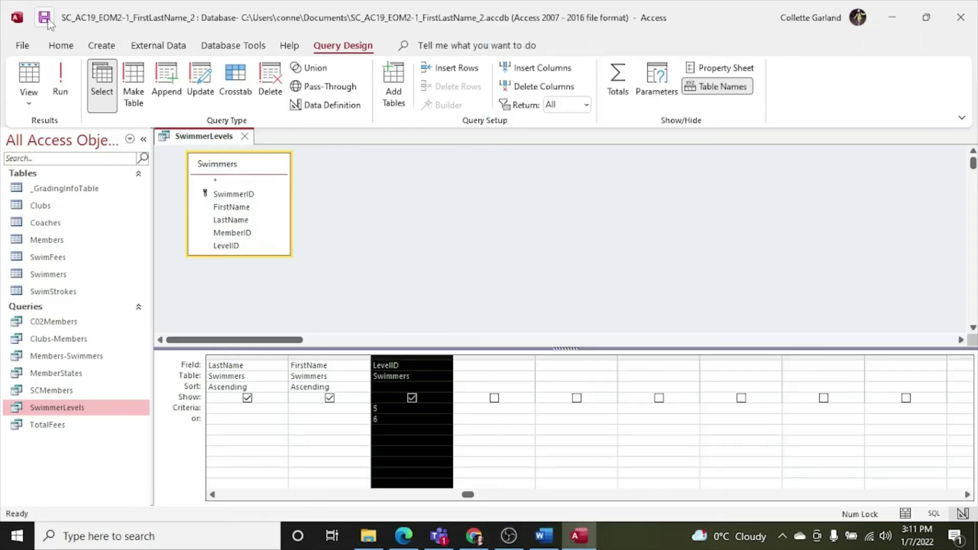
{"action": "left_click", "coordinate": [245, 136]}
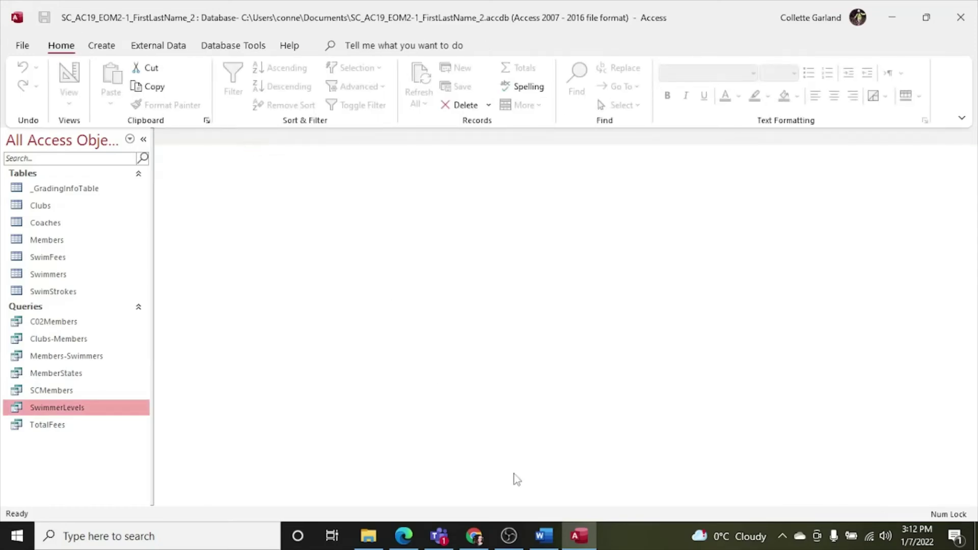
Start a new blank query design with the Members table added.
{"action": "left_click", "coordinate": [544, 536]}
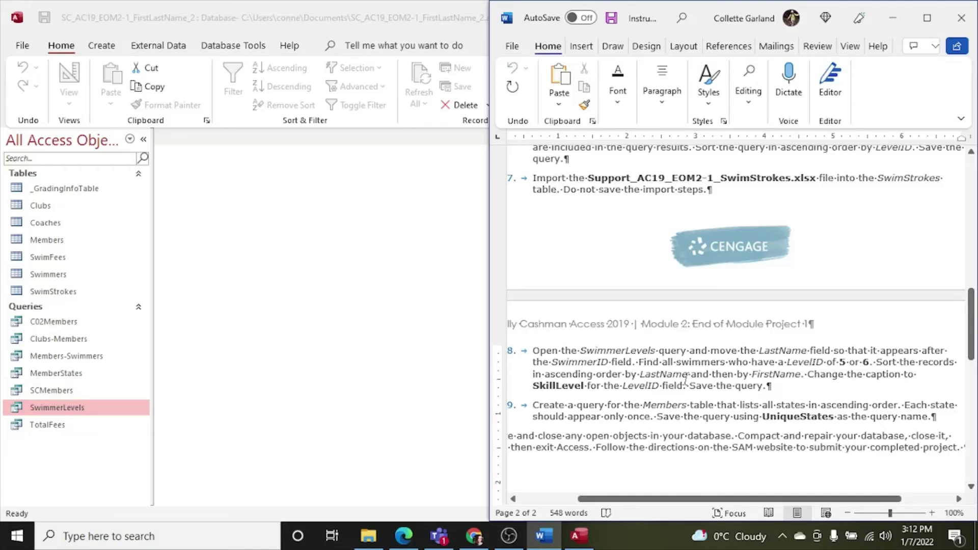
{"action": "left_click", "coordinate": [61, 240]}
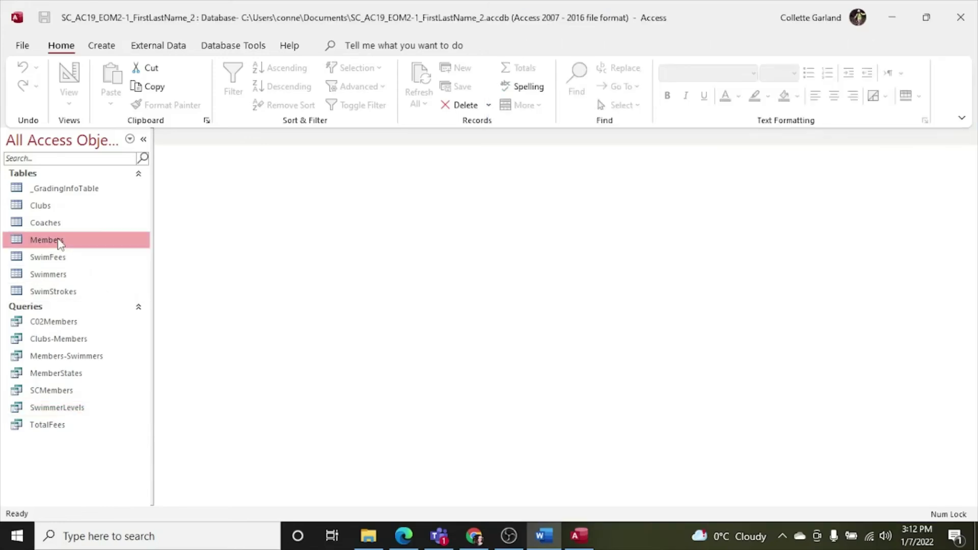
{"action": "left_click", "coordinate": [101, 45]}
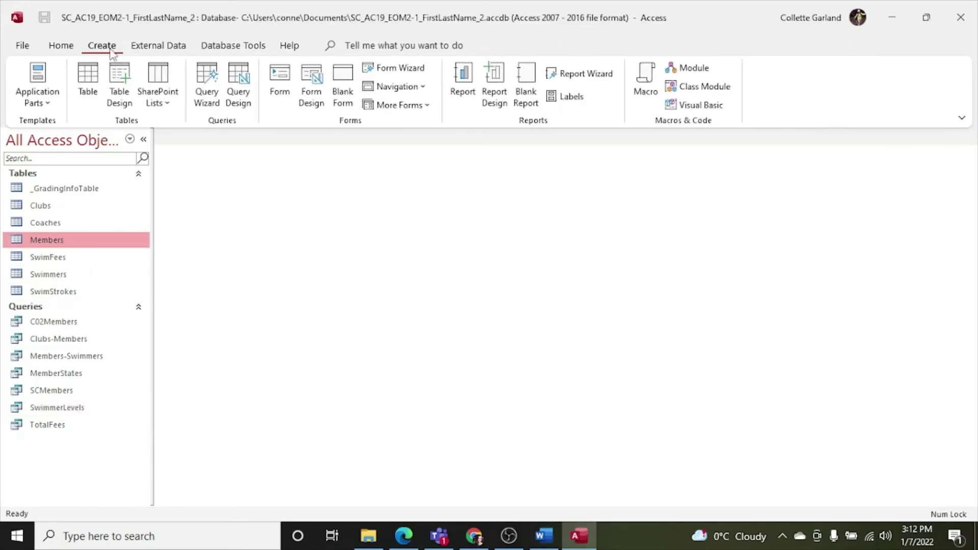
{"action": "left_click", "coordinate": [238, 95]}
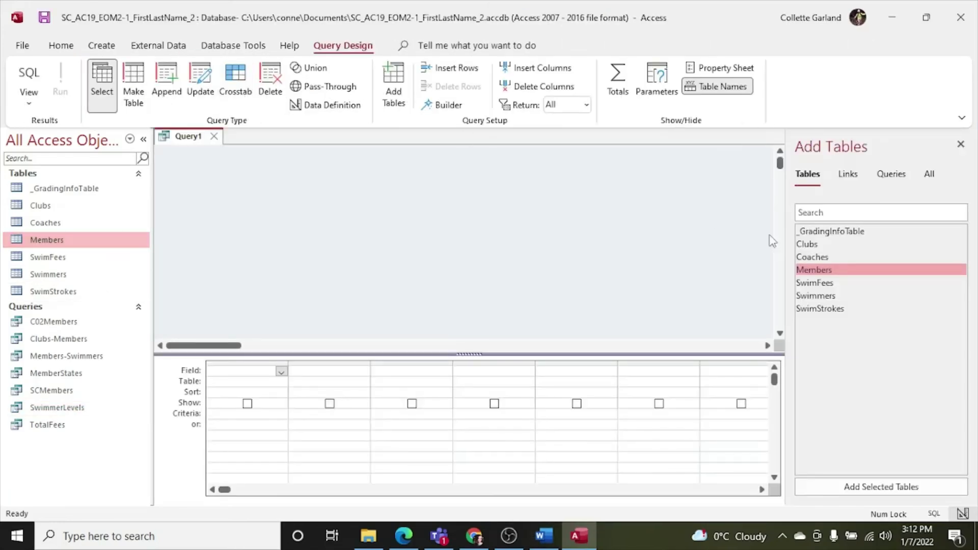
{"action": "double_click", "coordinate": [814, 269]}
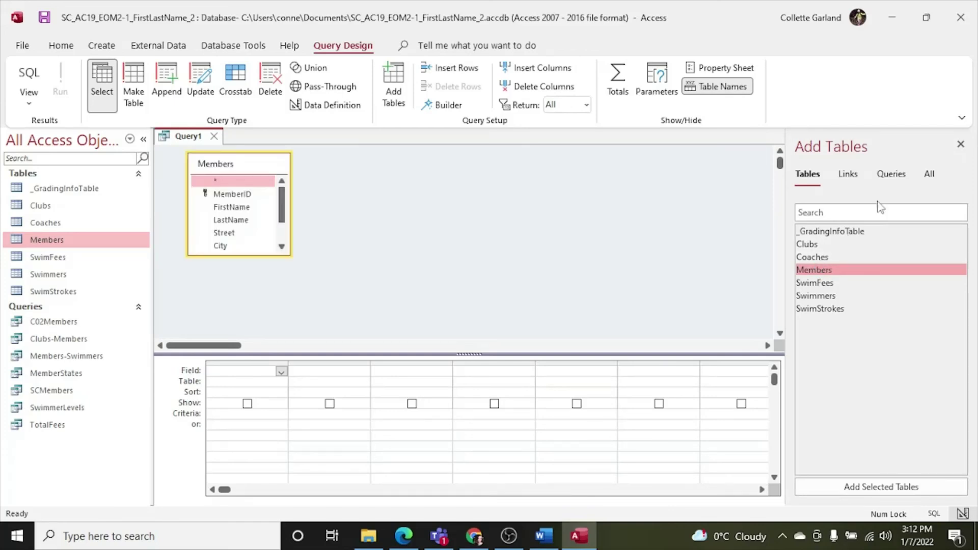
{"action": "left_click", "coordinate": [959, 144]}
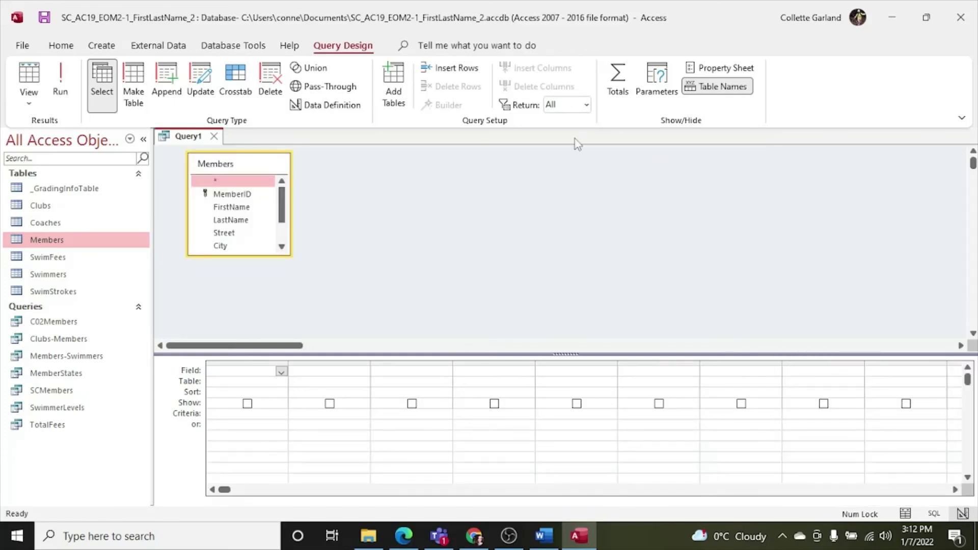
Add the State field to the query grid and sort it Ascending.
{"action": "scroll", "coordinate": [280, 201], "scroll_direction": "down", "scroll_amount": 1}
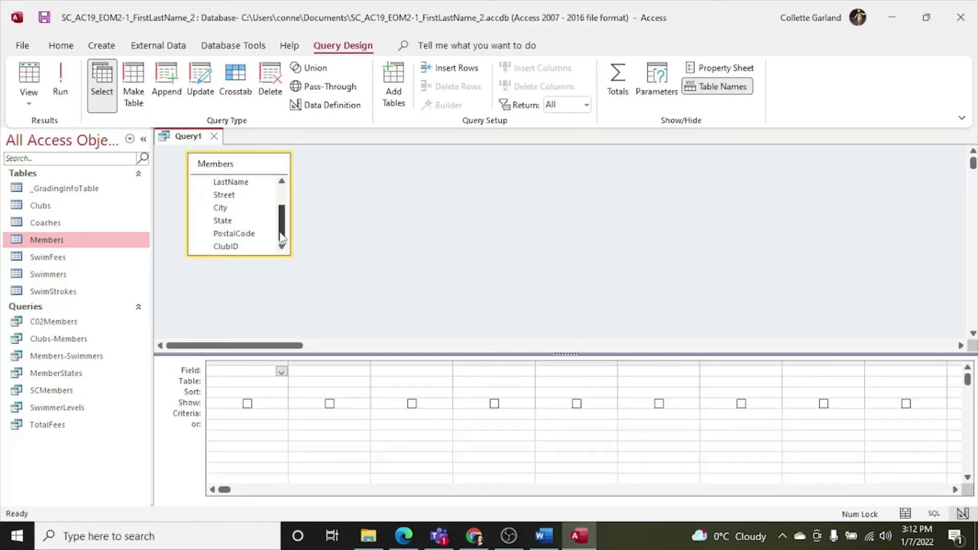
{"action": "double_click", "coordinate": [223, 220]}
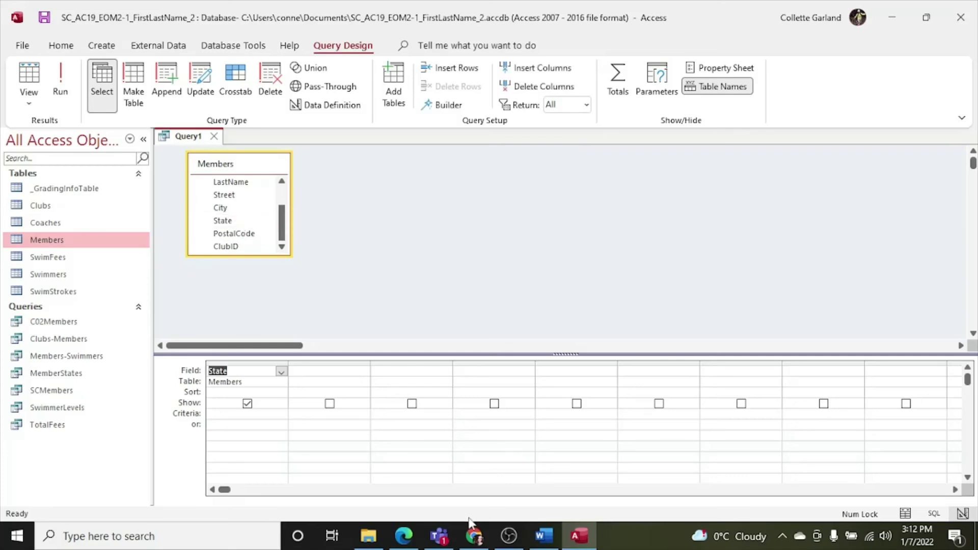
{"action": "left_click", "coordinate": [555, 543]}
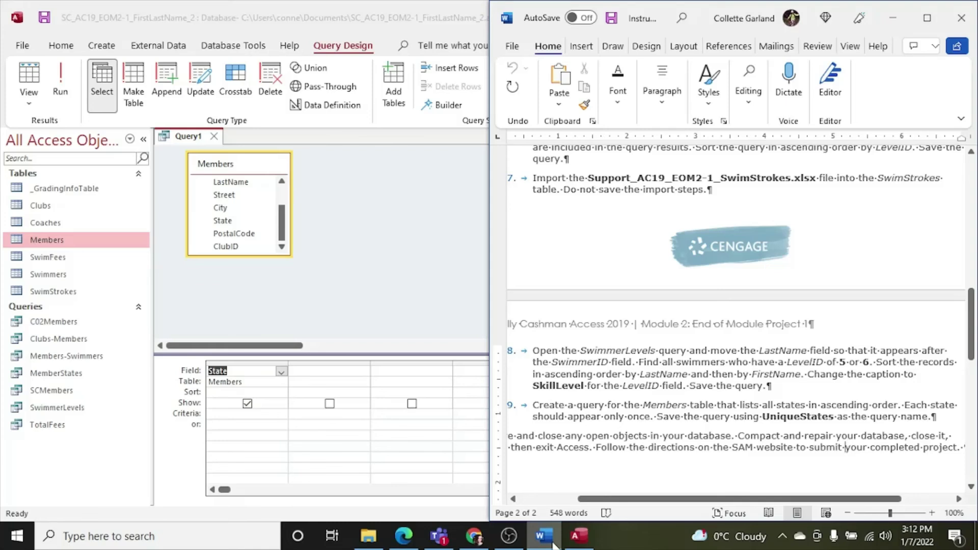
{"action": "left_click", "coordinate": [270, 419]}
{"action": "left_click", "coordinate": [261, 391]}
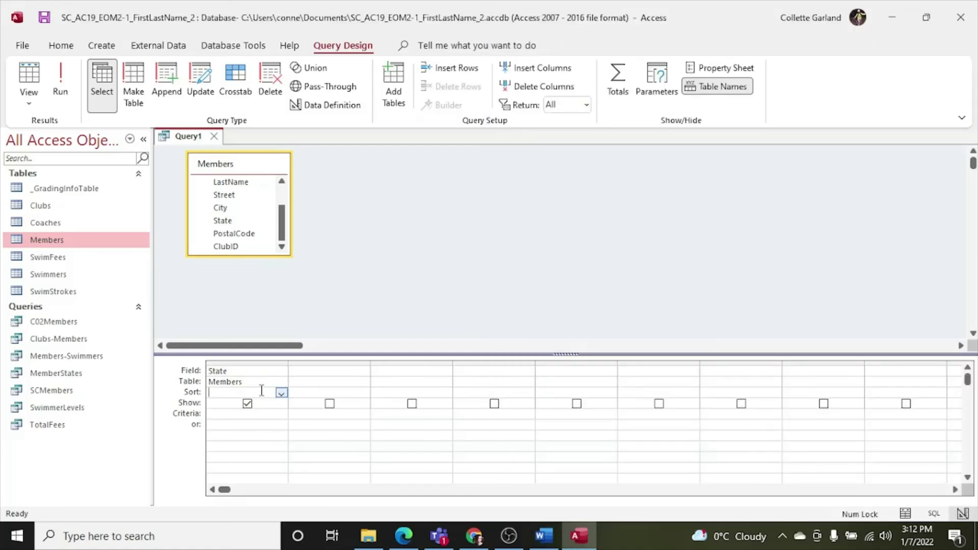
{"action": "left_click", "coordinate": [282, 393]}
{"action": "left_click", "coordinate": [273, 402]}
Set the query's Unique Values property to Yes in the Property Sheet.
{"action": "left_click", "coordinate": [262, 363]}
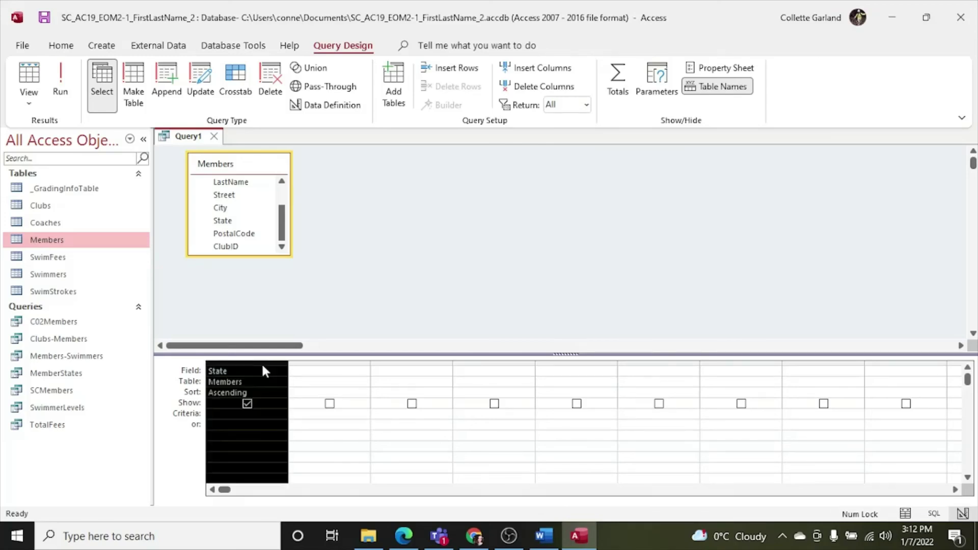
{"action": "left_click", "coordinate": [726, 71]}
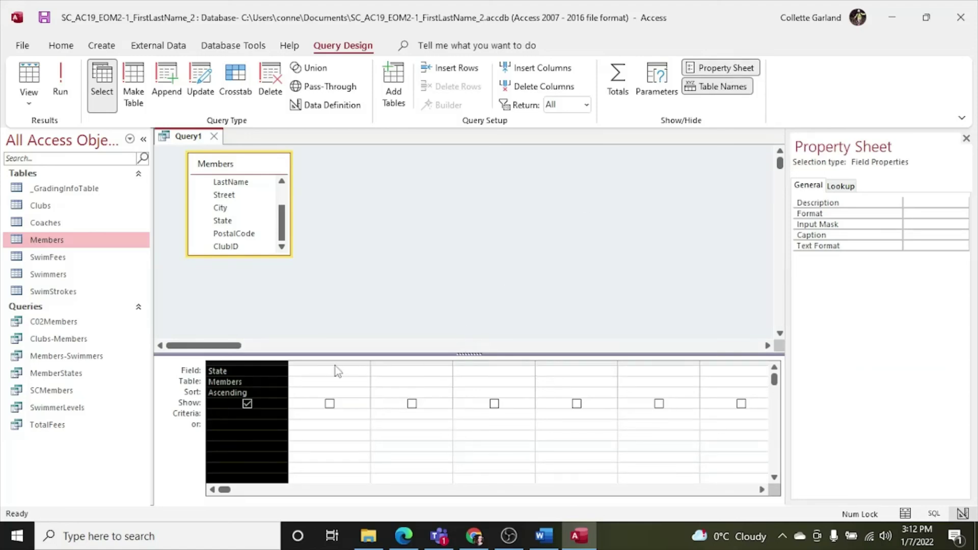
{"action": "left_click", "coordinate": [482, 254]}
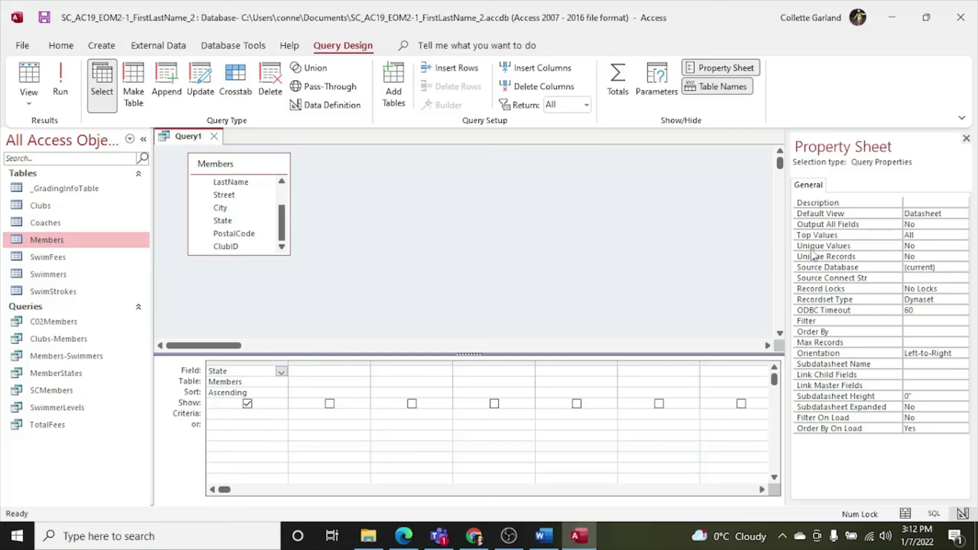
{"action": "left_click", "coordinate": [909, 245]}
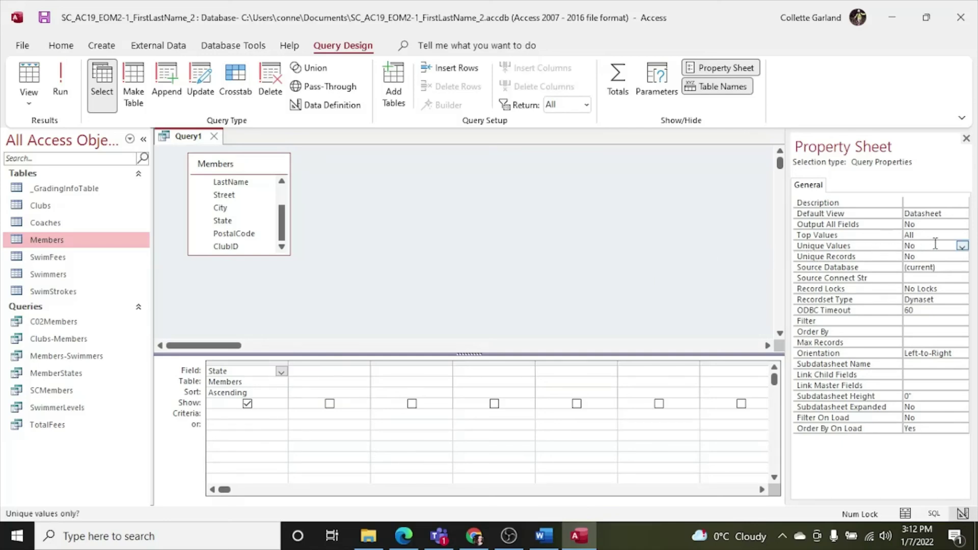
{"action": "left_click", "coordinate": [962, 246]}
{"action": "left_click", "coordinate": [948, 256]}
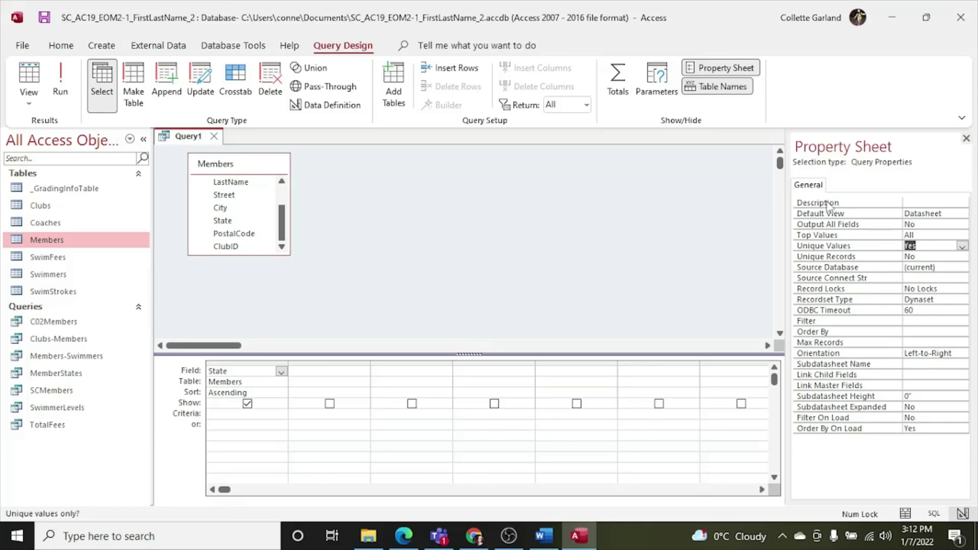
{"action": "left_click", "coordinate": [966, 139]}
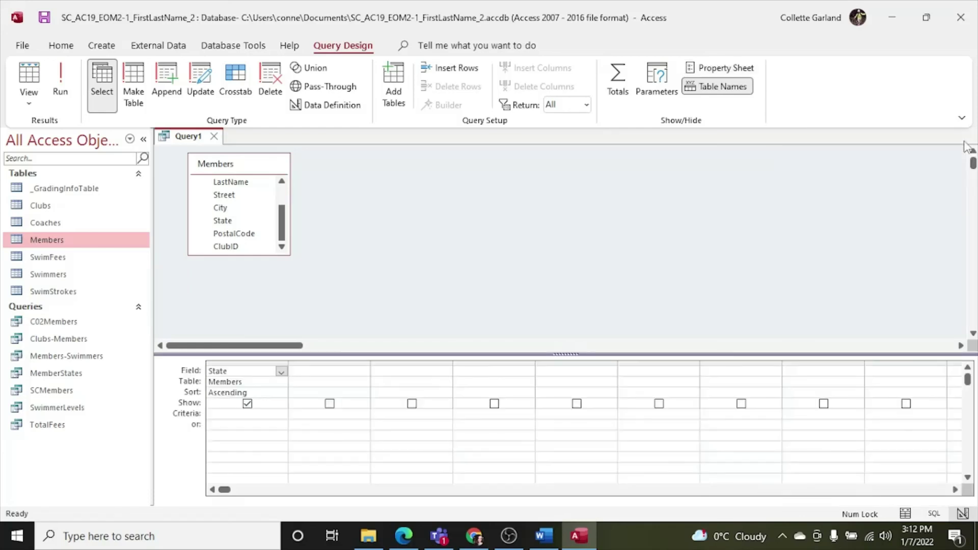
Run the query, listing the states AL, GA, NC and SC.
{"action": "left_click", "coordinate": [71, 79]}
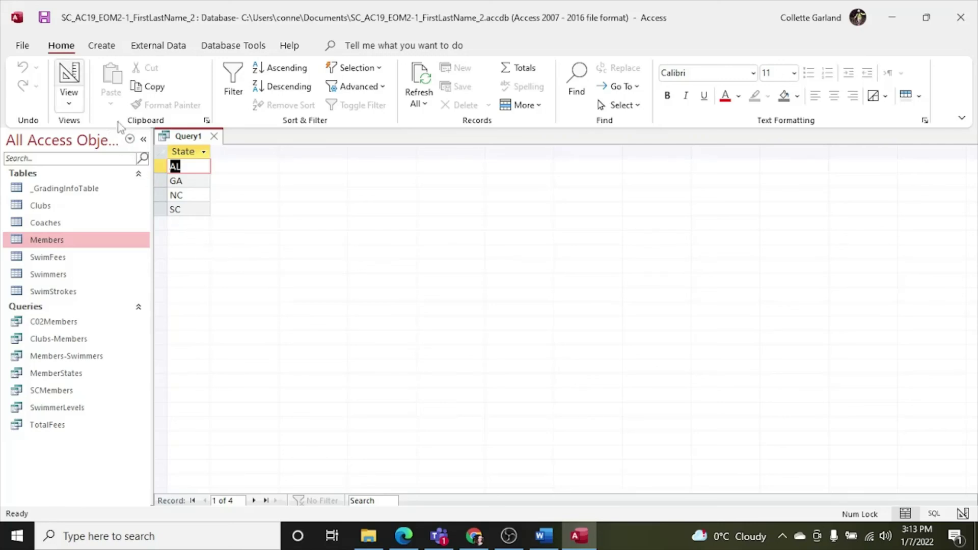
{"action": "left_click", "coordinate": [555, 543]}
{"action": "left_click", "coordinate": [554, 543]}
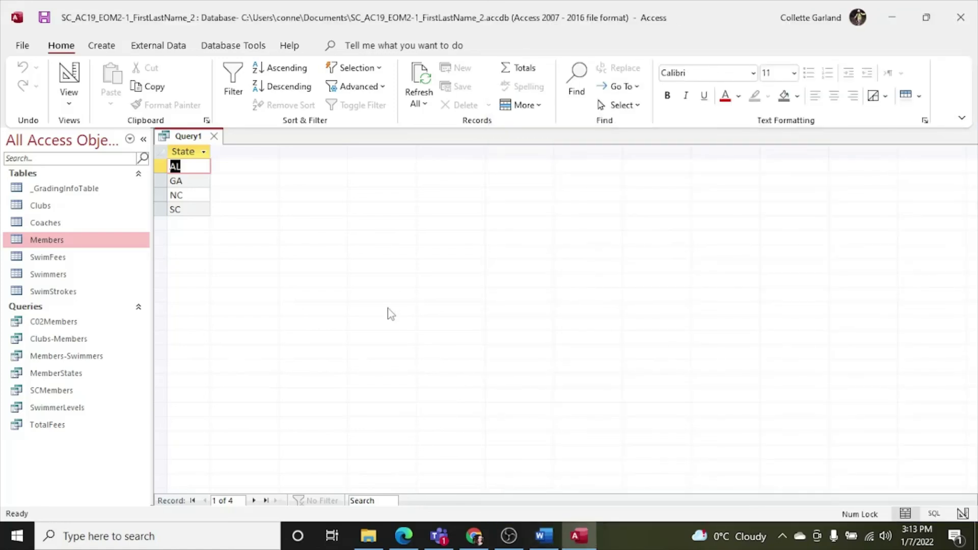
Save the query under the name UniqueStates.
{"action": "left_click", "coordinate": [45, 18]}
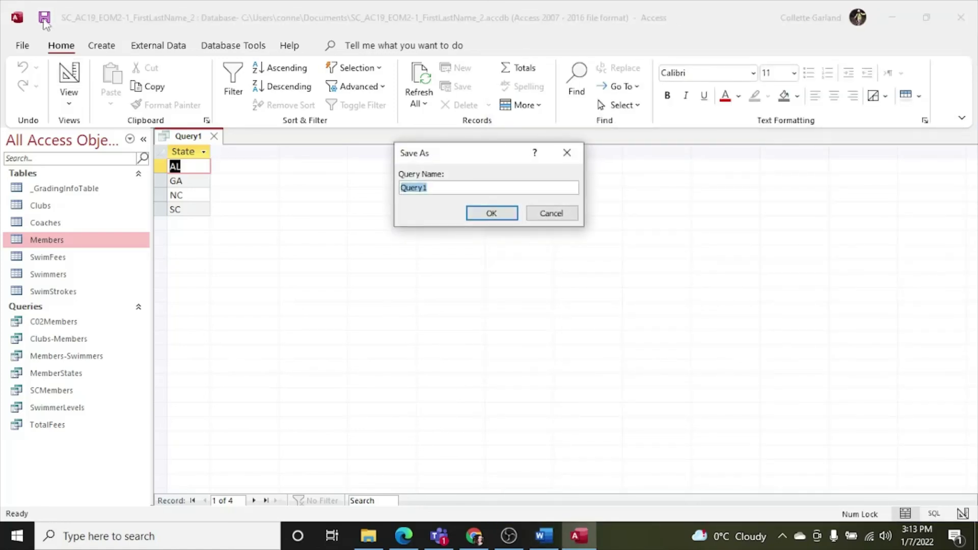
{"action": "type", "text": "UniqueStates"}
{"action": "key", "text": "Return"}
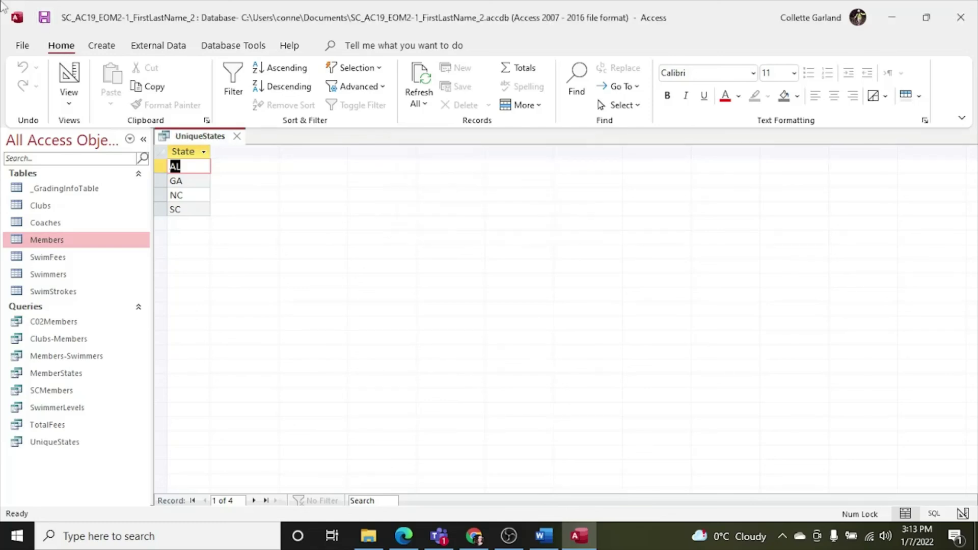
Close the UniqueStates query tab so no database objects remain open.
{"action": "left_click", "coordinate": [237, 136]}
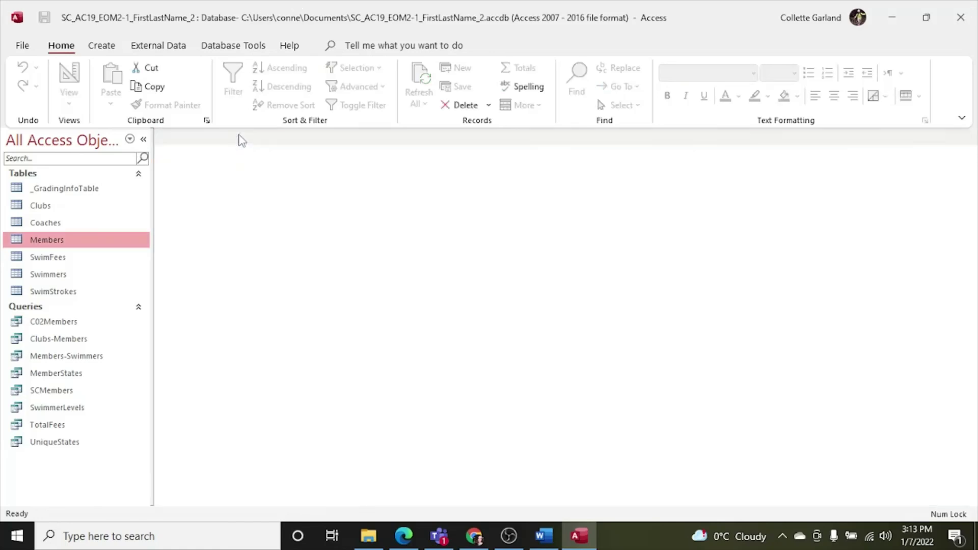